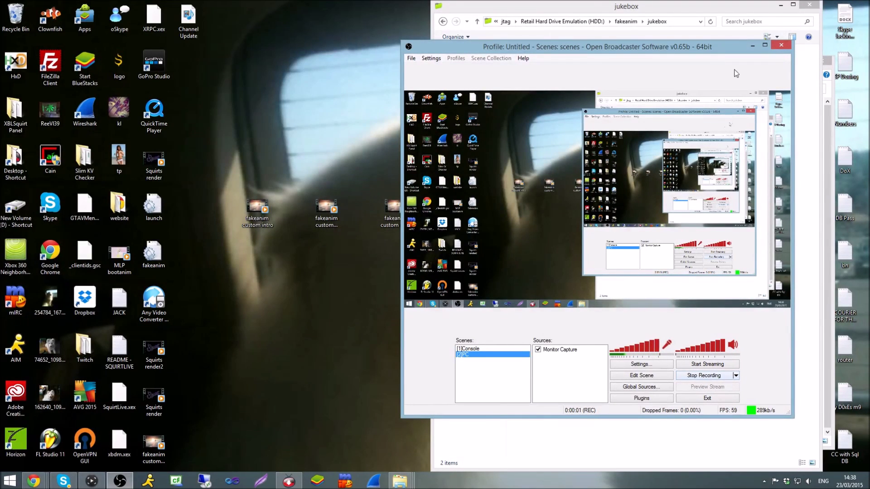
# Minimize the recording software and bring the jukebox folder forward, shifted to the right
pyautogui.click(752, 46)
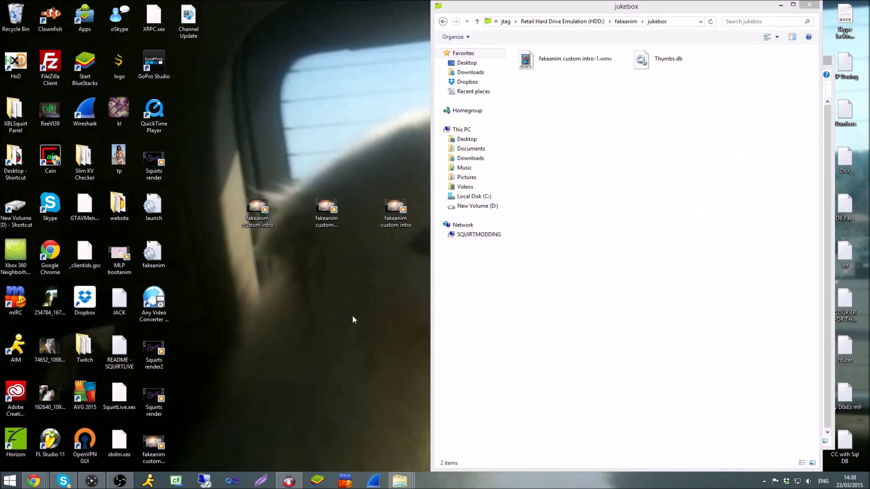
pyautogui.click(753, 172)
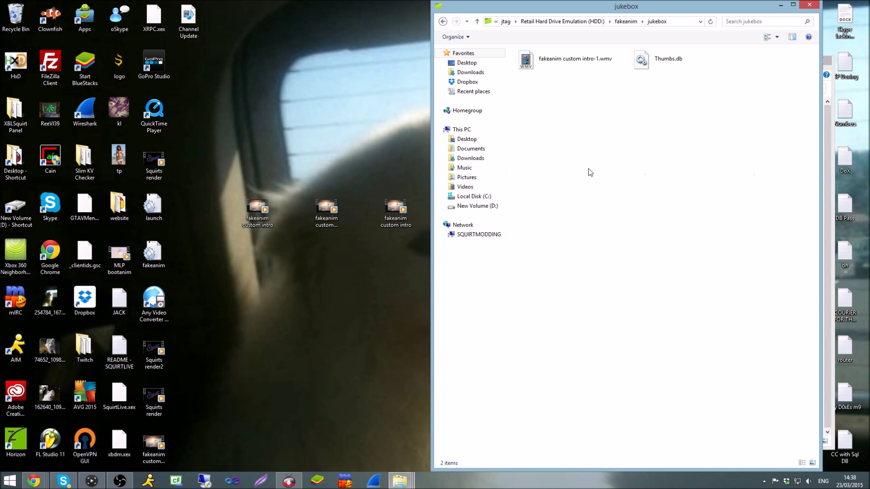
pyautogui.press('Down')
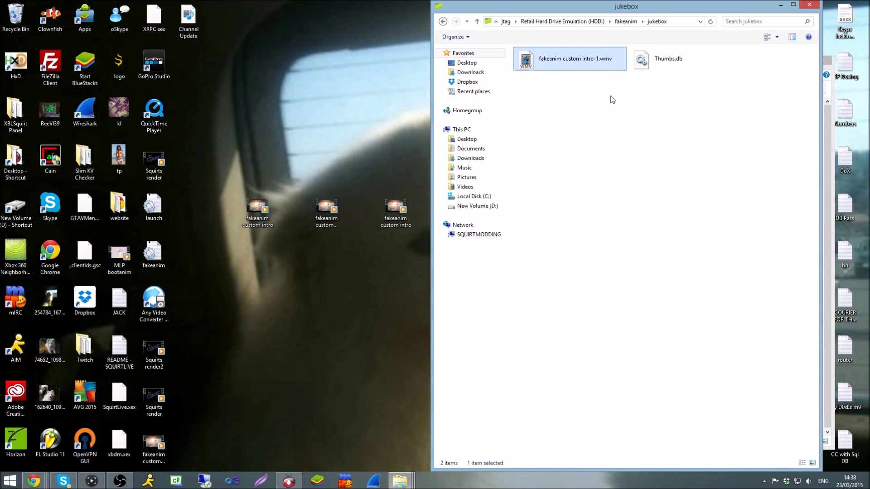
pyautogui.click(623, 144)
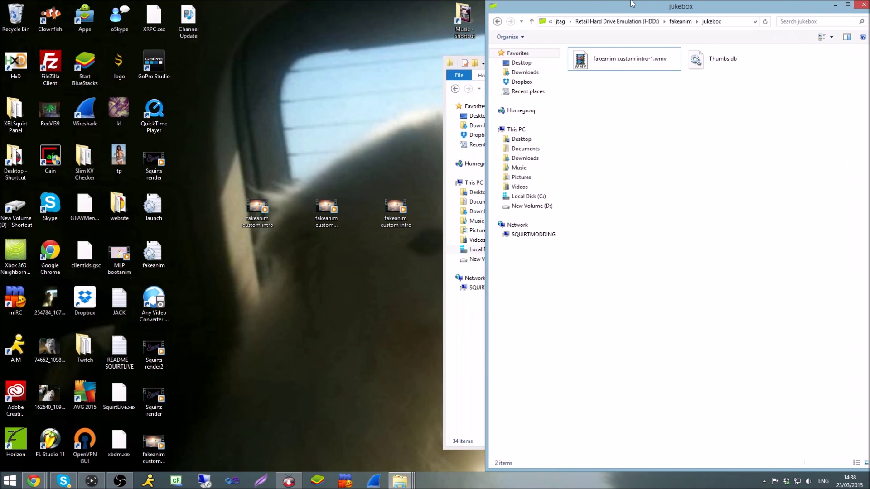
pyautogui.moveTo(578, 9); pyautogui.dragTo(628, 9)
# Bring the Encoder folder window in front of the jukebox folder
pyautogui.click(454, 348)
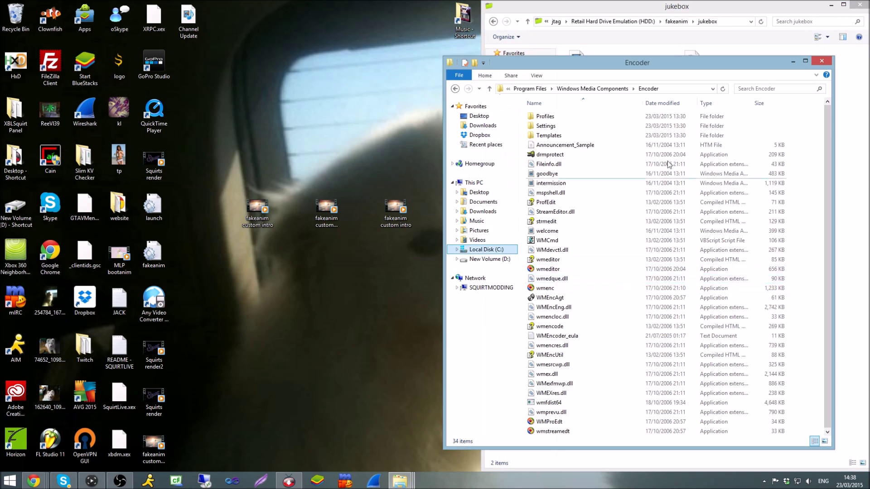
pyautogui.click(686, 7)
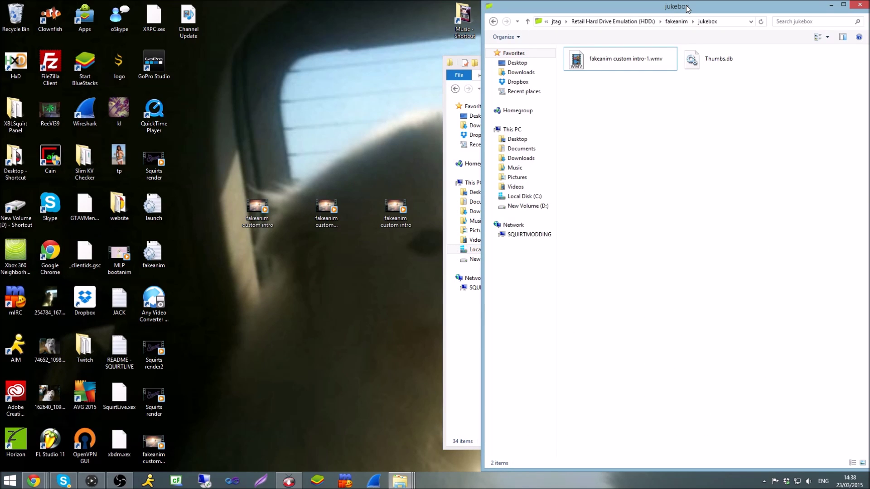
pyautogui.click(477, 318)
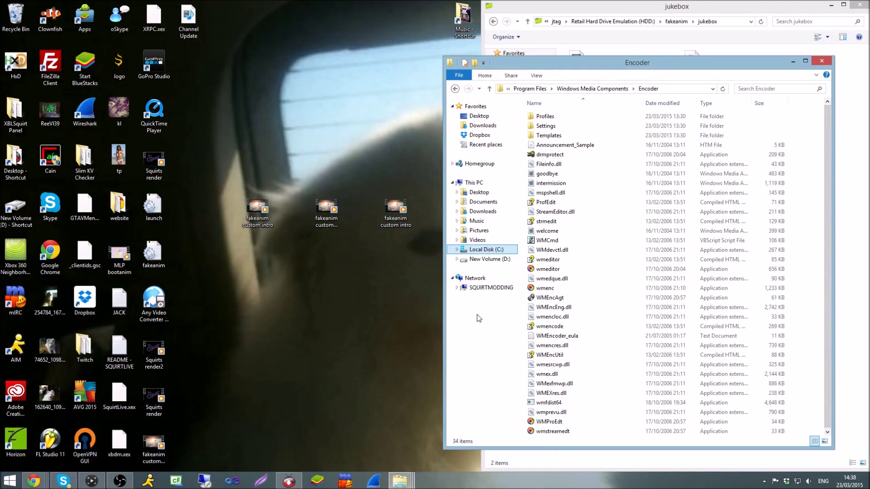
pyautogui.click(380, 354)
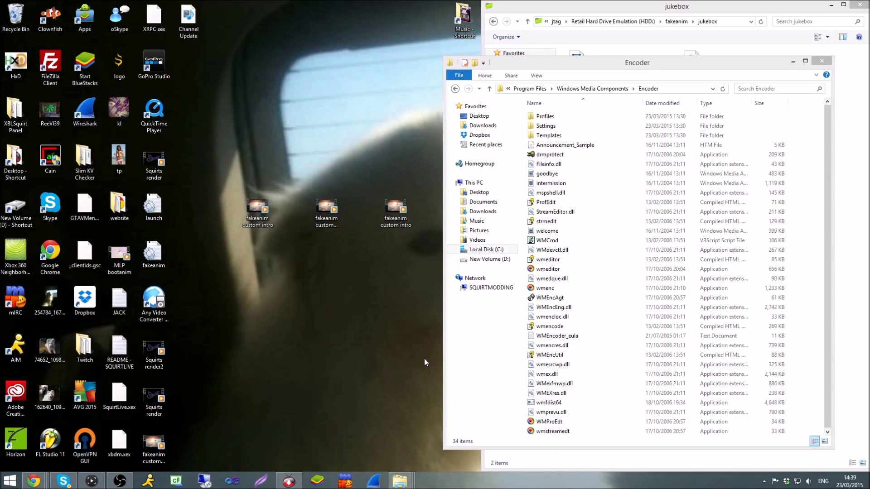
pyautogui.doubleClick(257, 208)
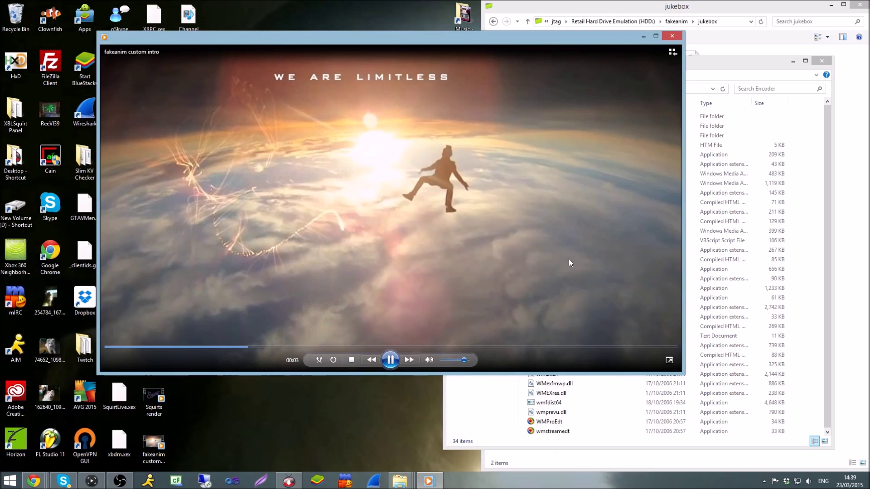
pyautogui.click(673, 37)
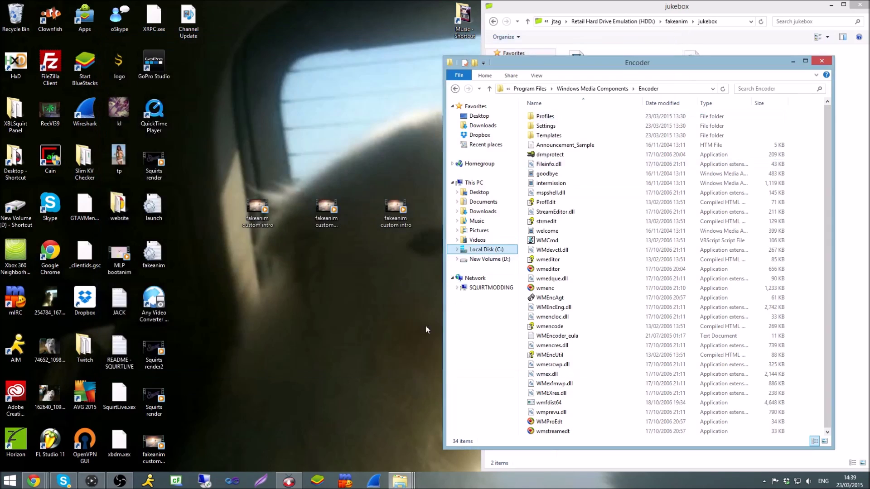
pyautogui.rightClick(253, 207)
pyautogui.click(289, 431)
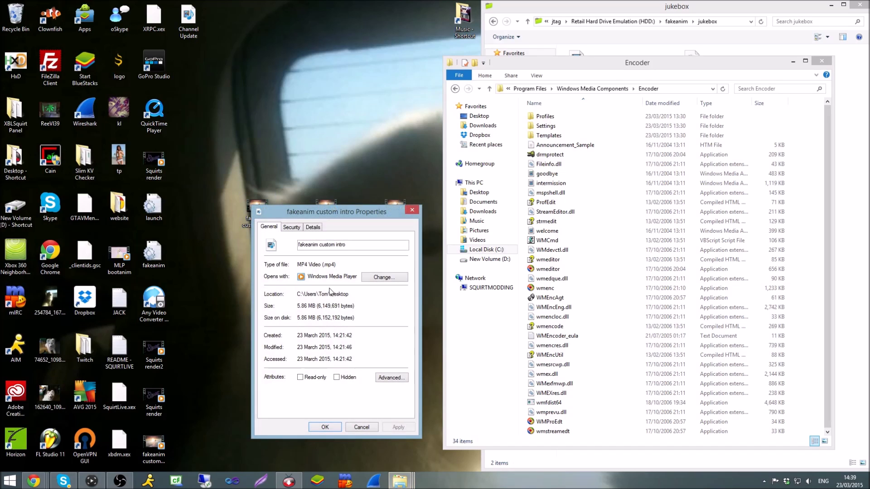
pyautogui.doubleClick(329, 266)
pyautogui.click(412, 210)
pyautogui.click(269, 215)
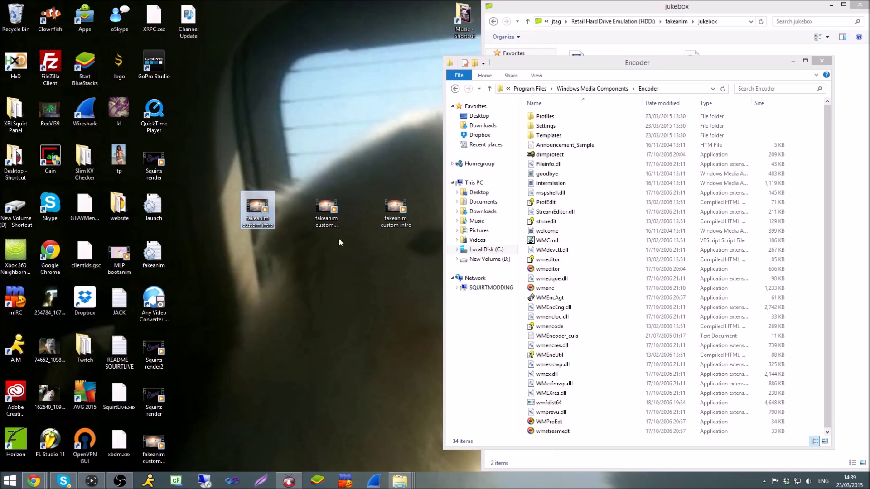
pyautogui.rightClick(406, 216)
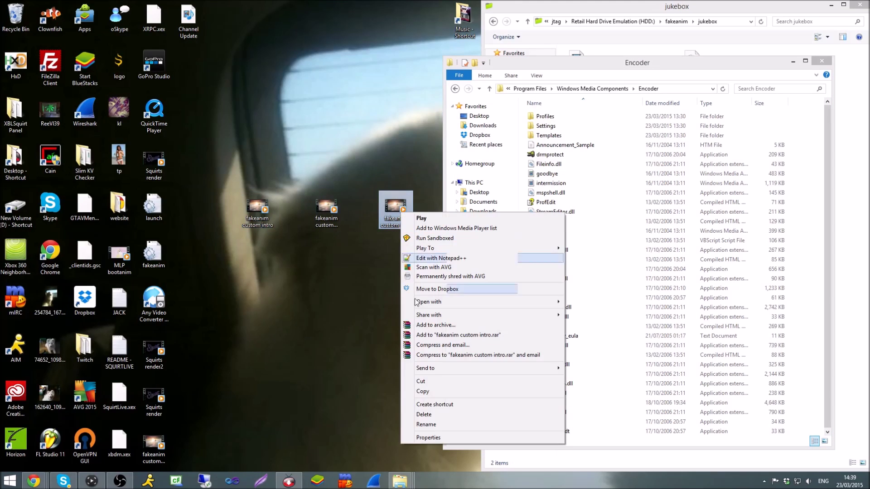
pyautogui.click(432, 438)
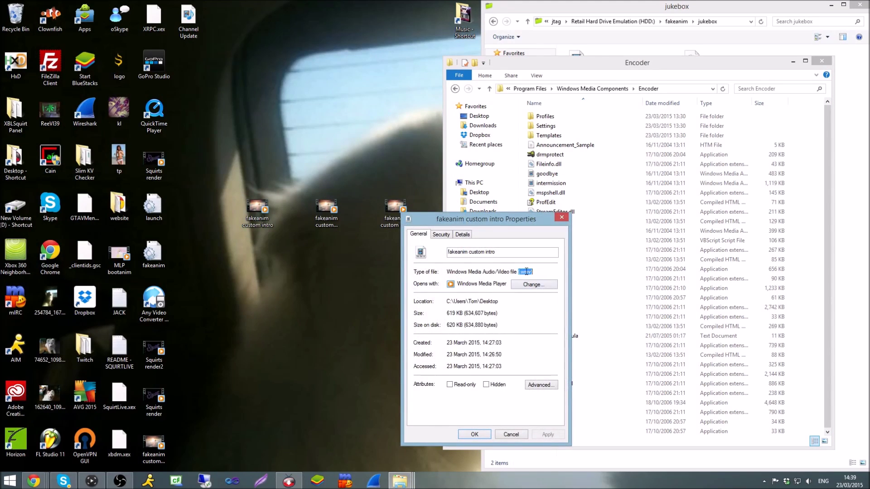
pyautogui.click(561, 218)
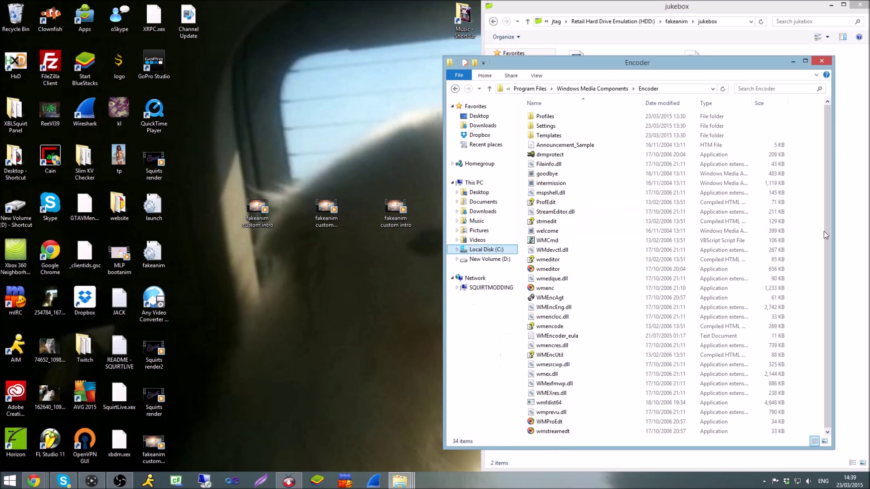
pyautogui.click(289, 481)
# Load the fakeanim intro MP4 from the desktop into the downloader's video converter
pyautogui.moveTo(296, 154); pyautogui.dragTo(618, 126)
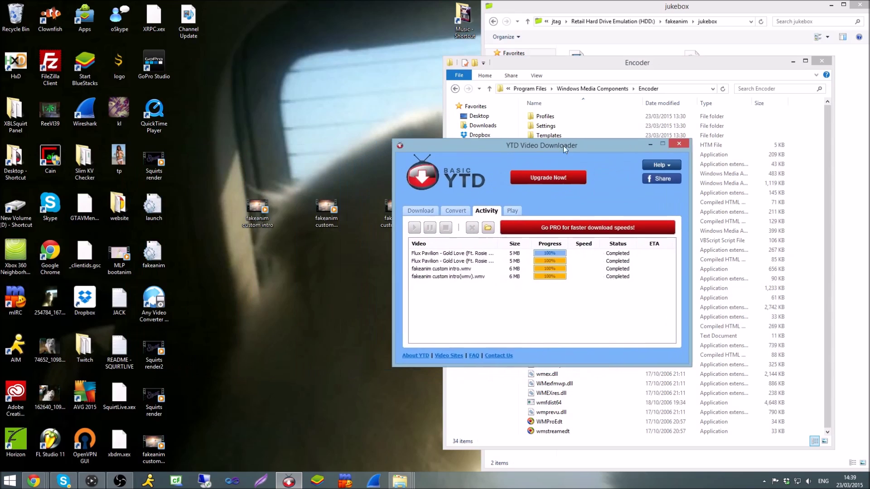
pyautogui.click(513, 190)
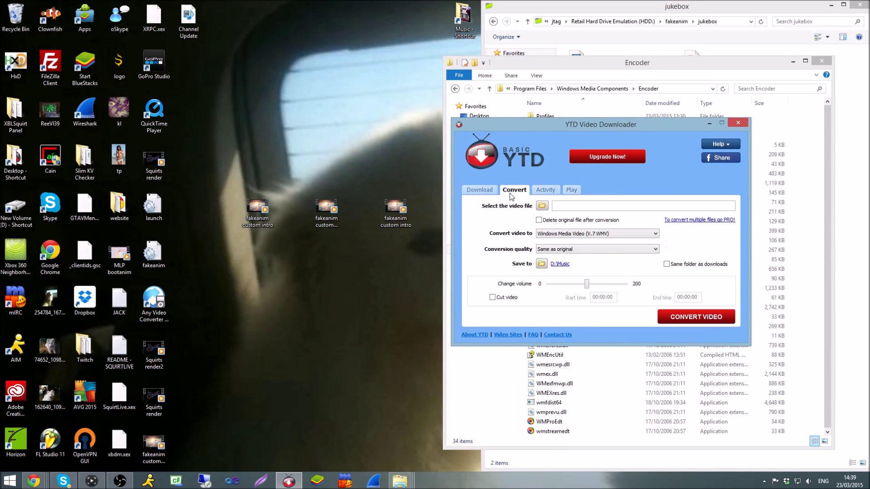
pyautogui.click(546, 192)
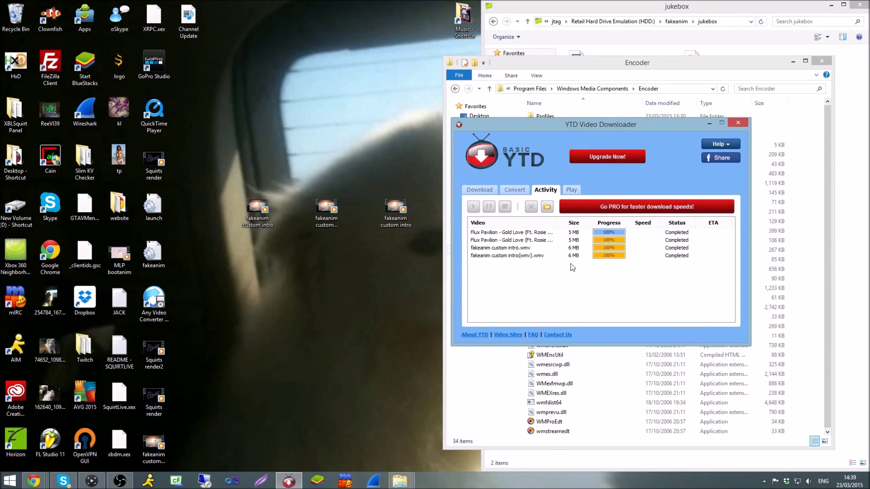
pyautogui.click(513, 191)
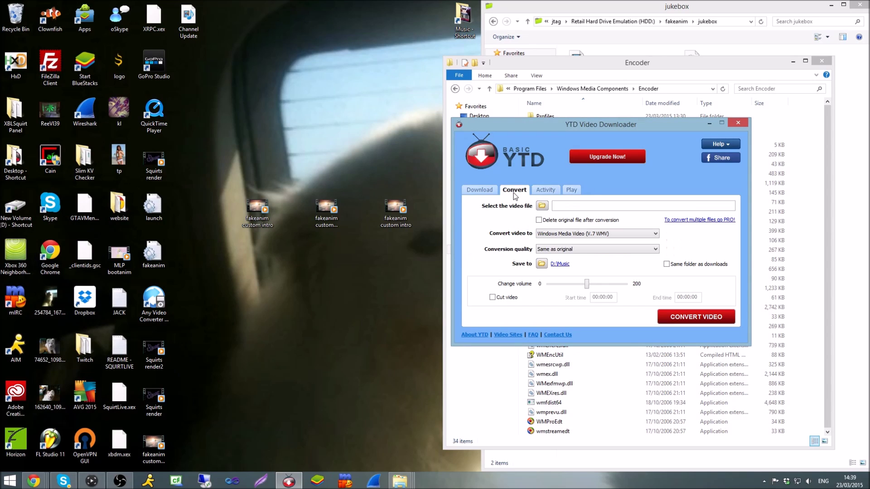
pyautogui.moveTo(258, 209); pyautogui.dragTo(573, 213)
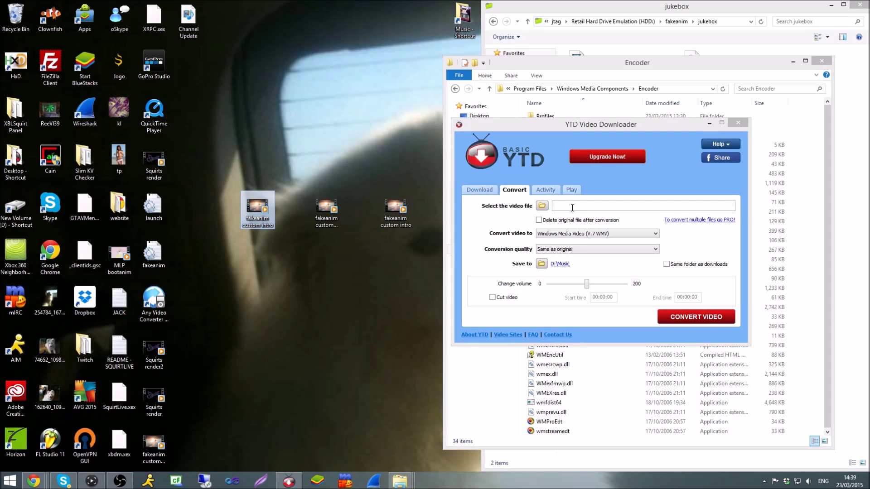
pyautogui.moveTo(572, 210); pyautogui.dragTo(574, 211)
# Set the output format to Windows Media Video (V.7 WMV) with quality Same as original
pyautogui.click(593, 234)
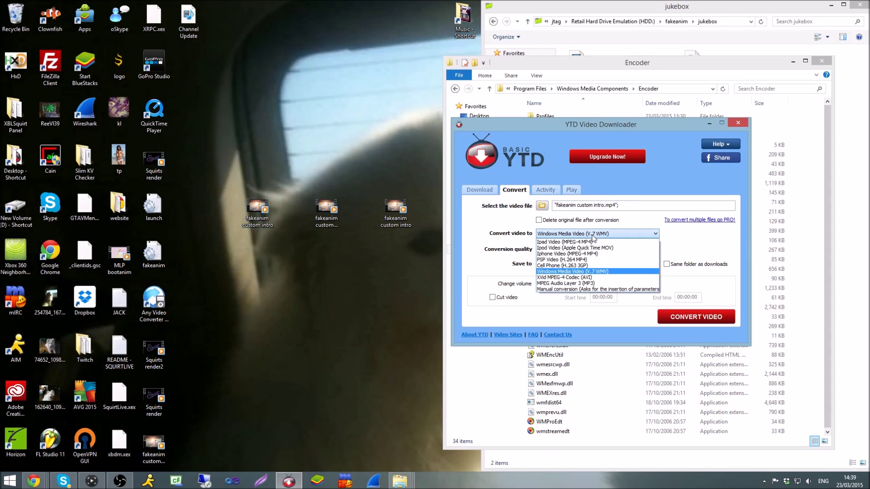
pyautogui.click(616, 272)
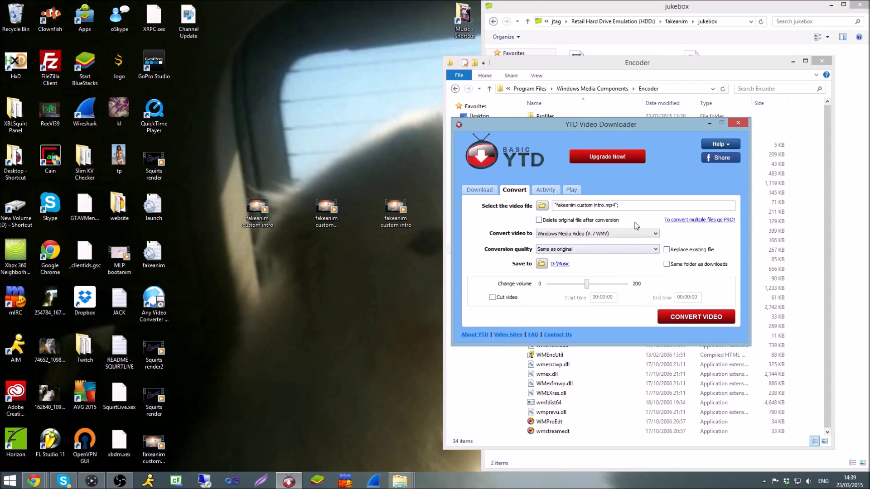
pyautogui.click(617, 251)
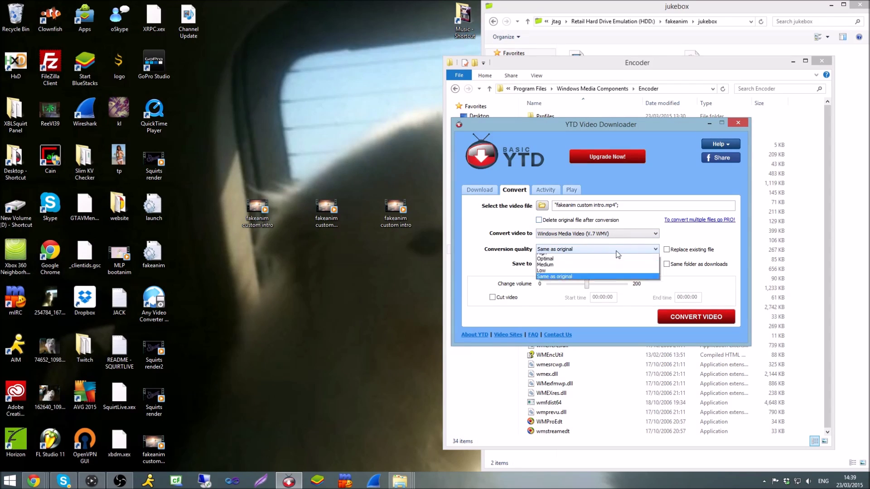
pyautogui.click(583, 281)
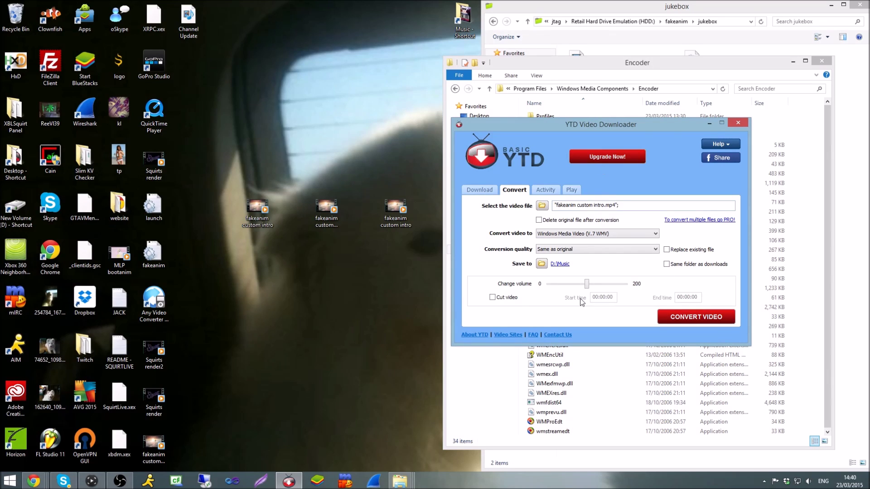
pyautogui.click(575, 253)
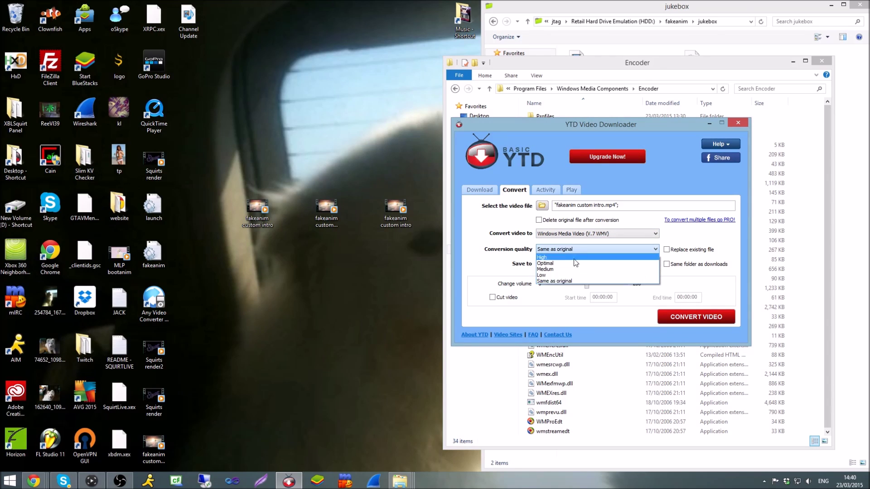
pyautogui.click(572, 257)
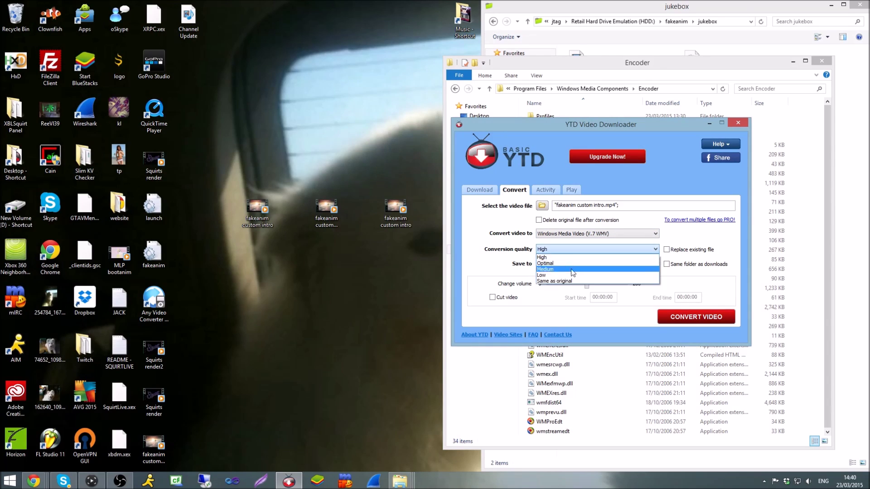
pyautogui.click(572, 281)
# Preview the fakeanim custom intro-1 video in Media Player and close it
pyautogui.doubleClick(326, 207)
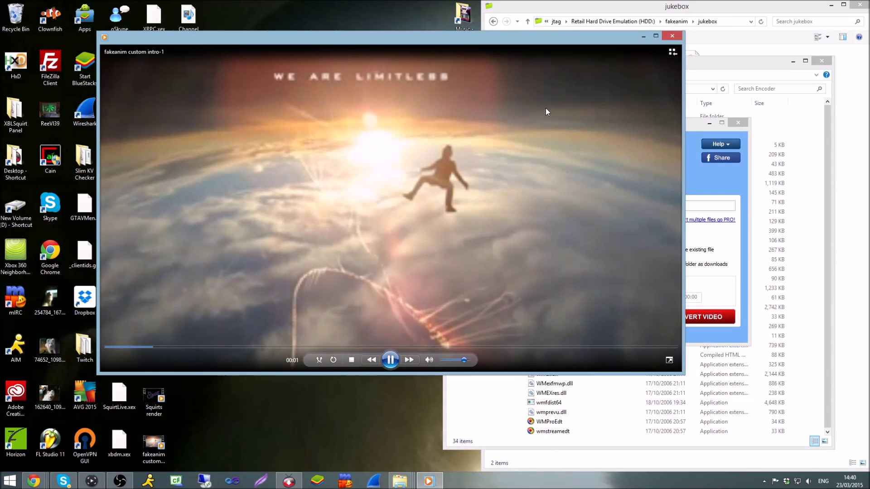
pyautogui.click(670, 36)
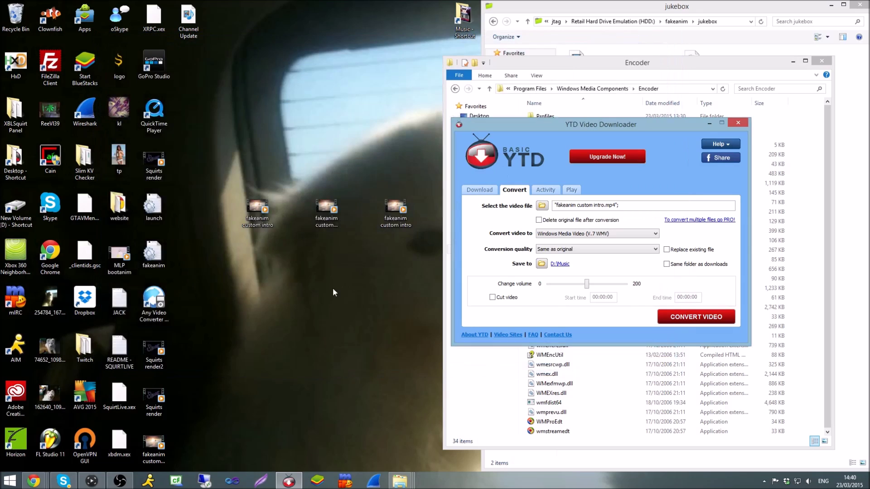
pyautogui.moveTo(220, 99); pyautogui.dragTo(207, 82)
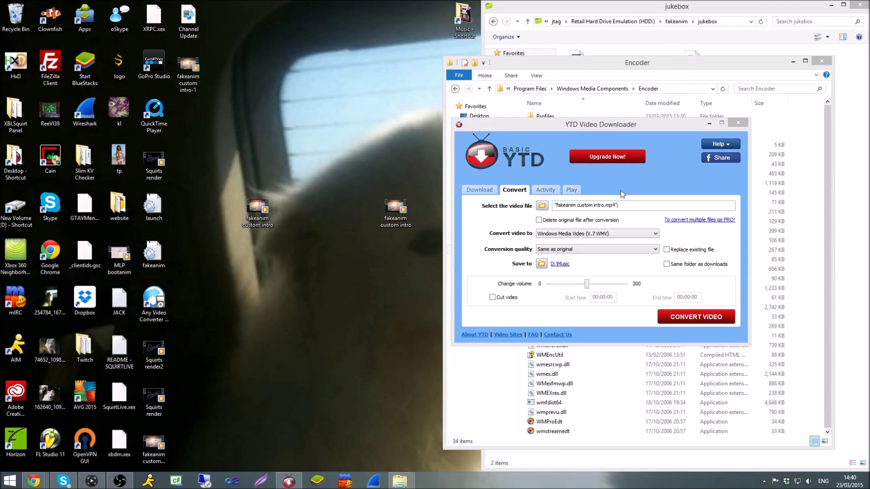
pyautogui.click(605, 249)
# Set the save folder to the Desktop and start converting the intro to WMV
pyautogui.click(605, 251)
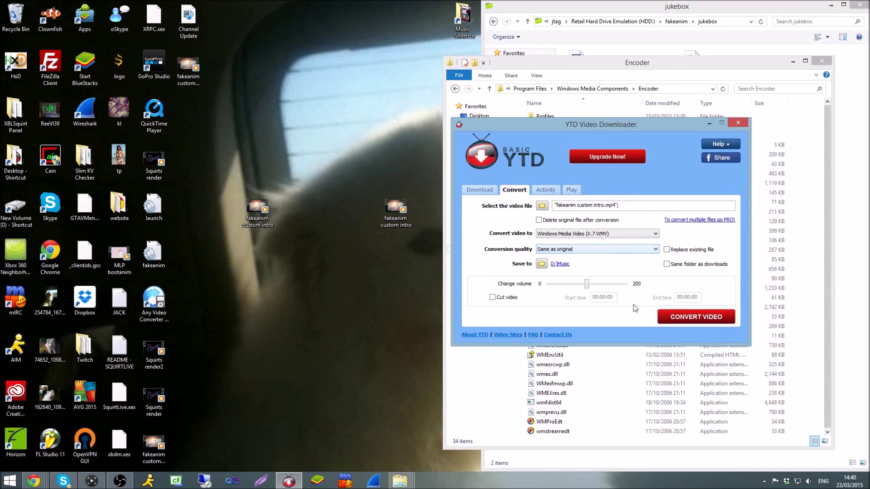
pyautogui.click(547, 265)
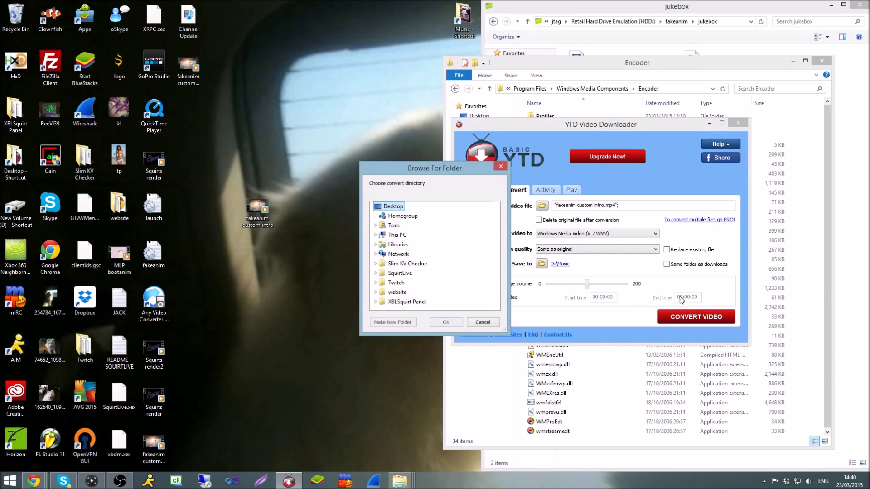
pyautogui.click(456, 322)
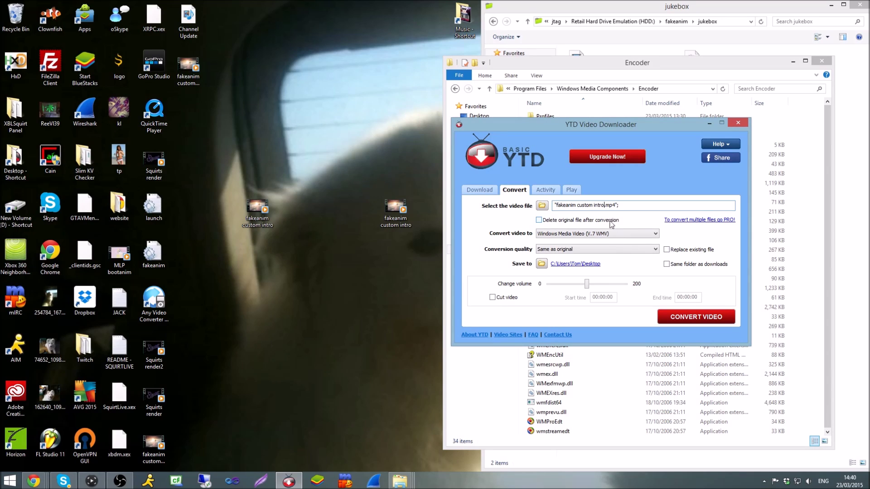
pyautogui.click(686, 314)
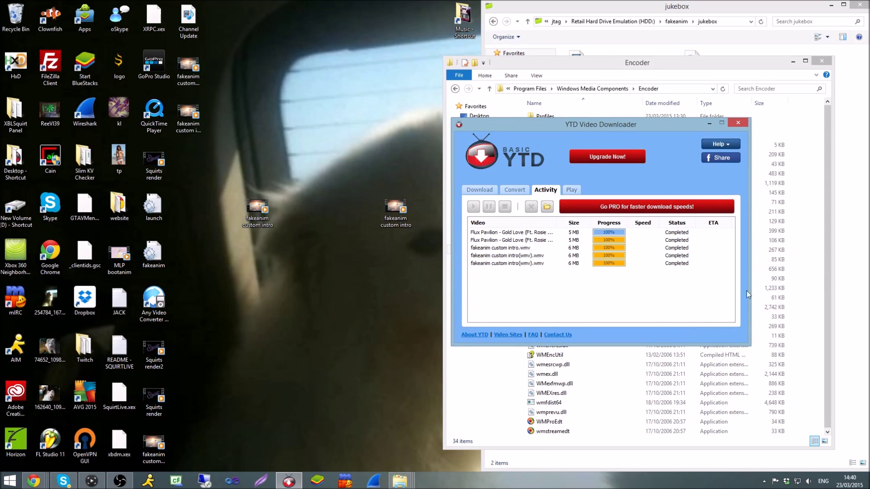
pyautogui.click(711, 124)
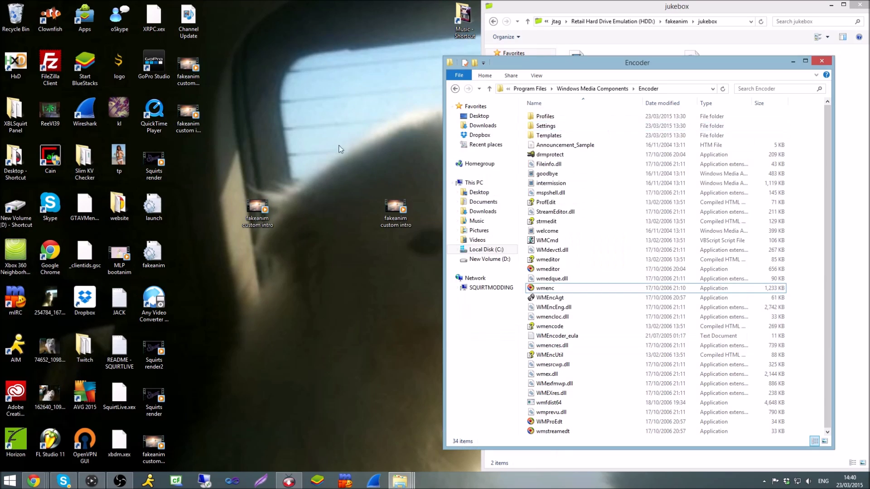
pyautogui.doubleClick(184, 121)
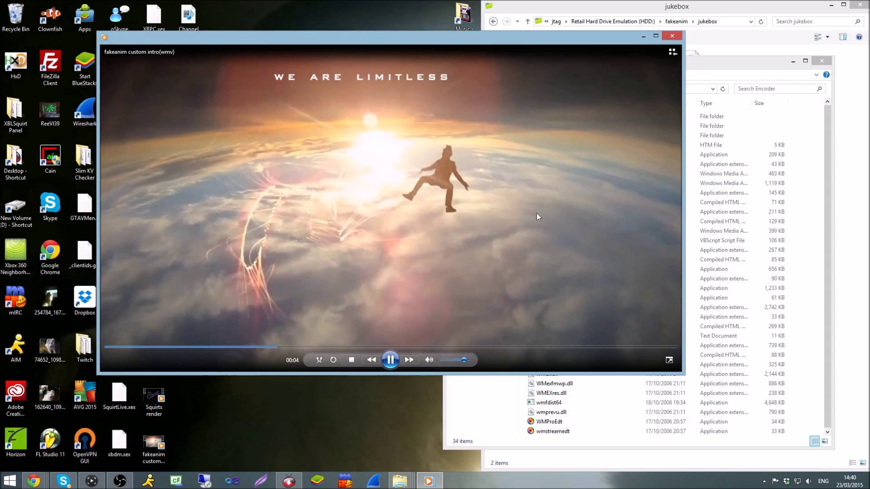
pyautogui.click(666, 37)
pyautogui.click(385, 283)
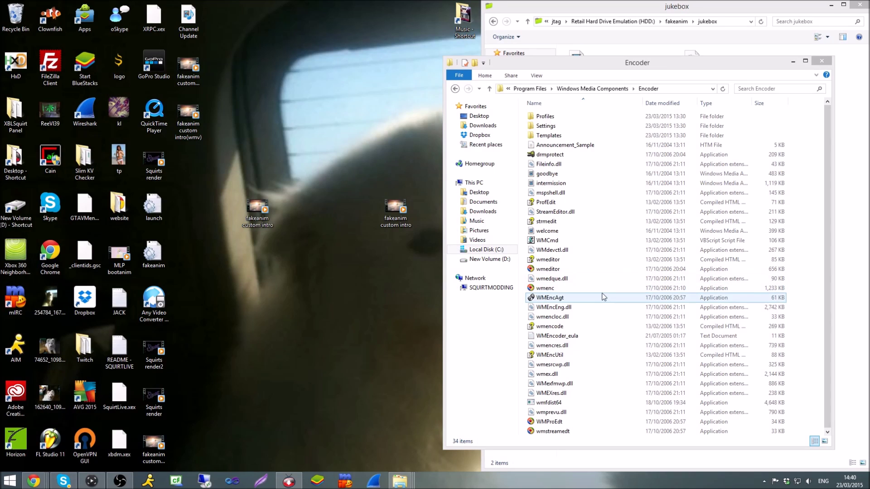
pyautogui.click(560, 290)
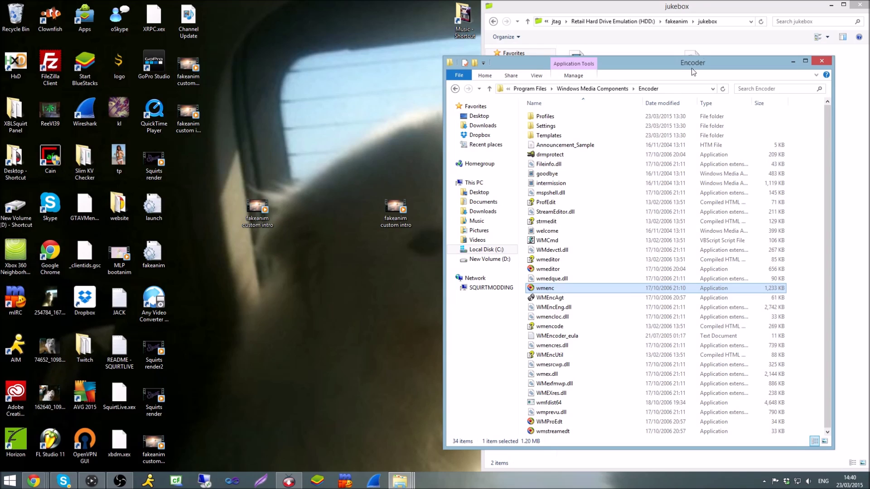
pyautogui.click(703, 13)
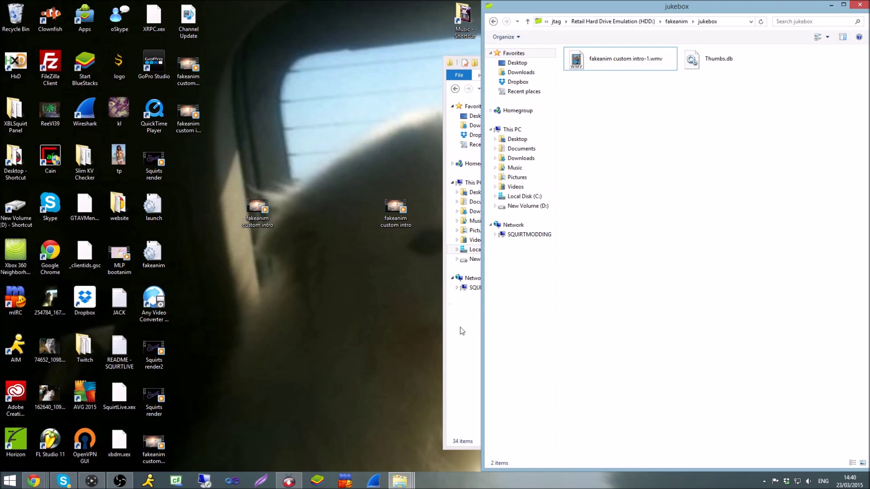
pyautogui.click(466, 350)
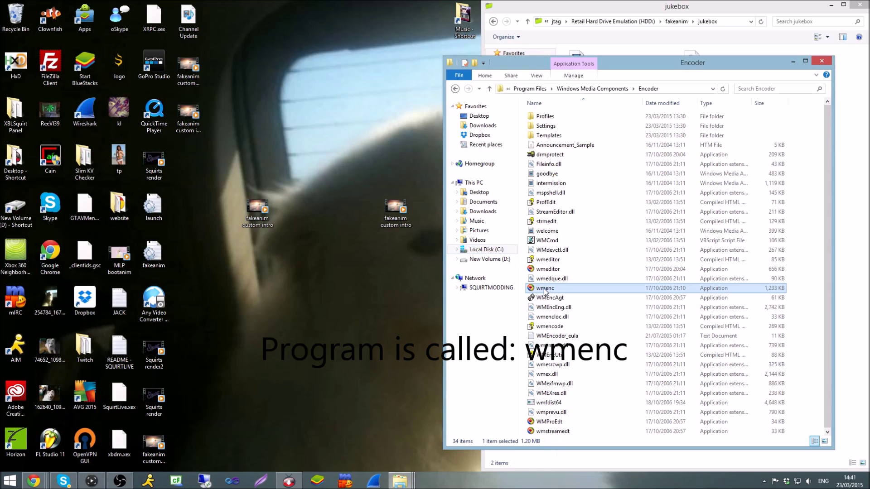
# Launch wmenc and start a new Convert a file session
pyautogui.click(689, 299)
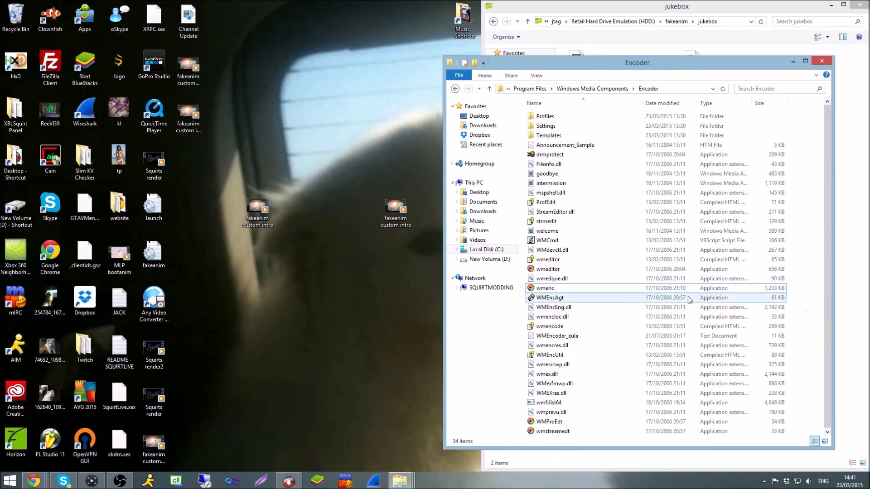
pyautogui.doubleClick(560, 288)
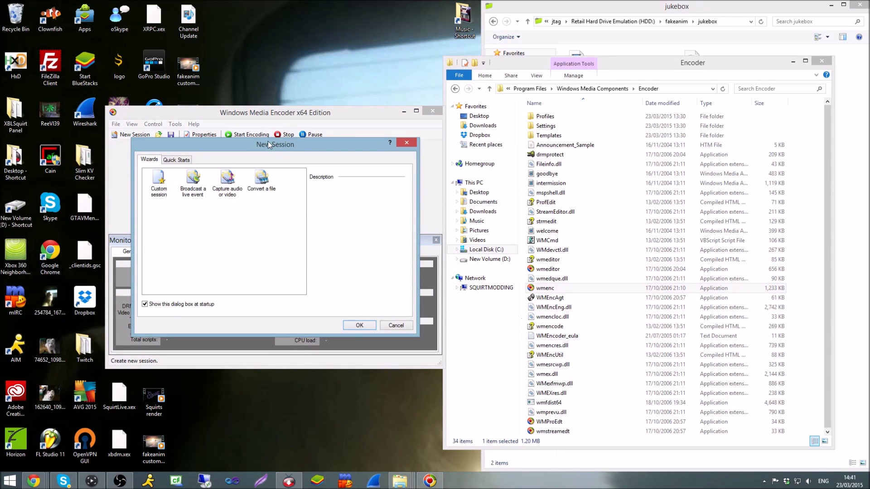
pyautogui.moveTo(268, 144); pyautogui.dragTo(289, 139)
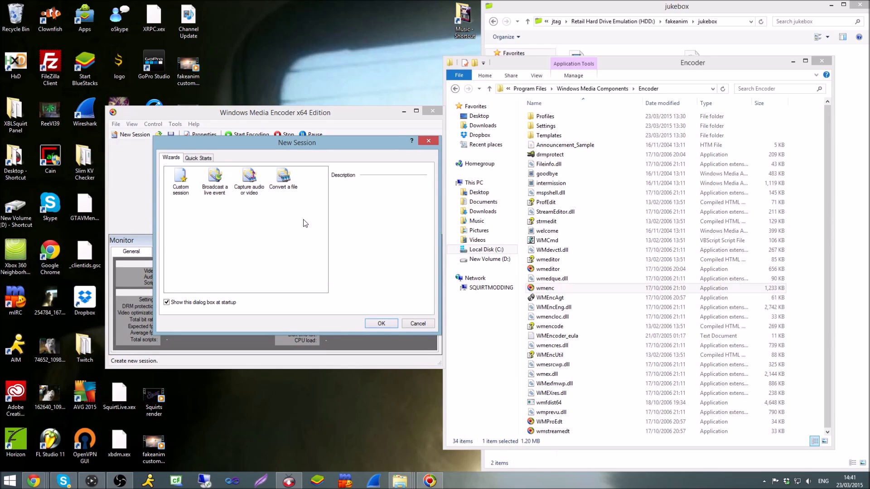
pyautogui.click(283, 189)
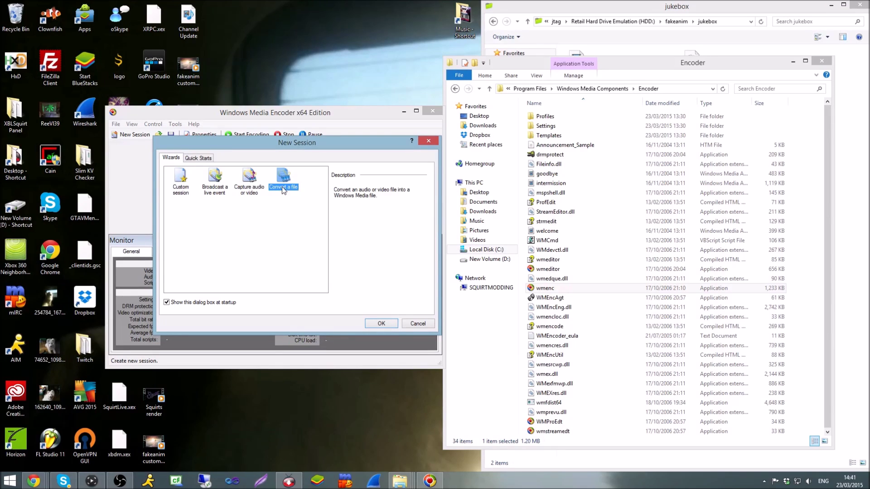
pyautogui.click(380, 325)
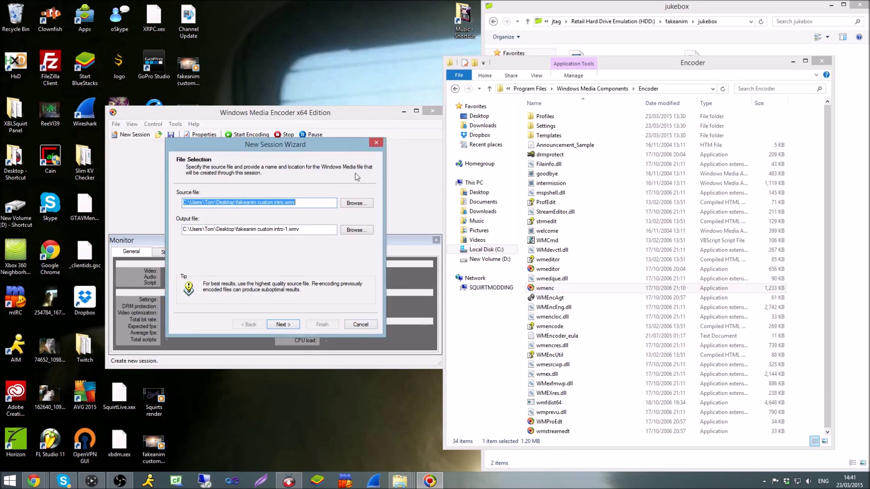
# Check the converted intro(wmv) file's properties and play it back
pyautogui.moveTo(295, 144); pyautogui.dragTo(148, 251)
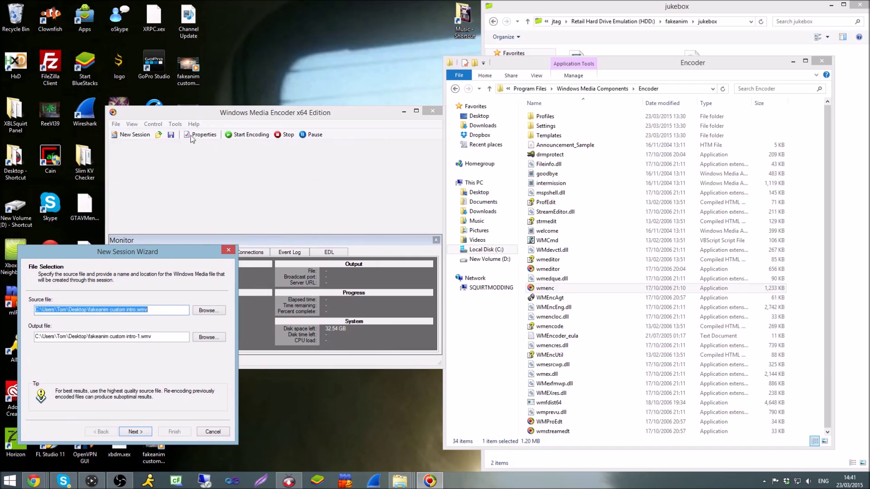
pyautogui.moveTo(188, 68)
pyautogui.mouseDown()
pyautogui.moveTo(339, 72)
pyautogui.moveTo(296, 79)
pyautogui.mouseUp()
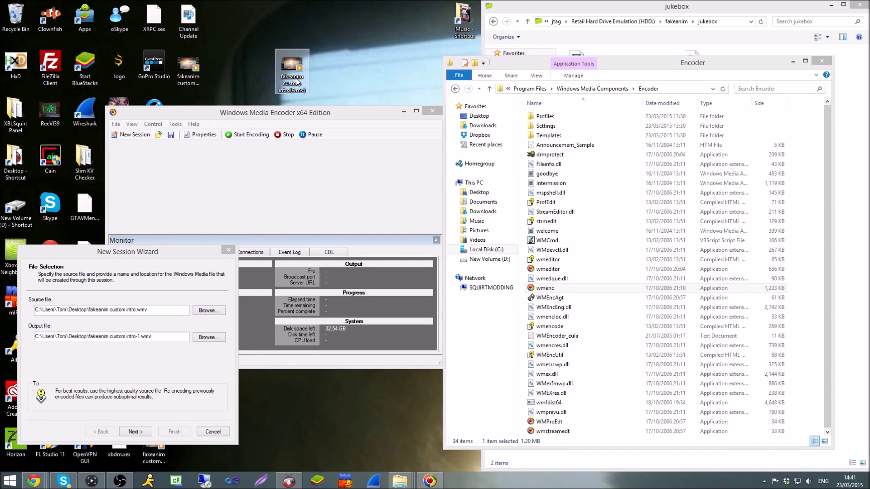
pyautogui.rightClick(296, 79)
pyautogui.click(354, 305)
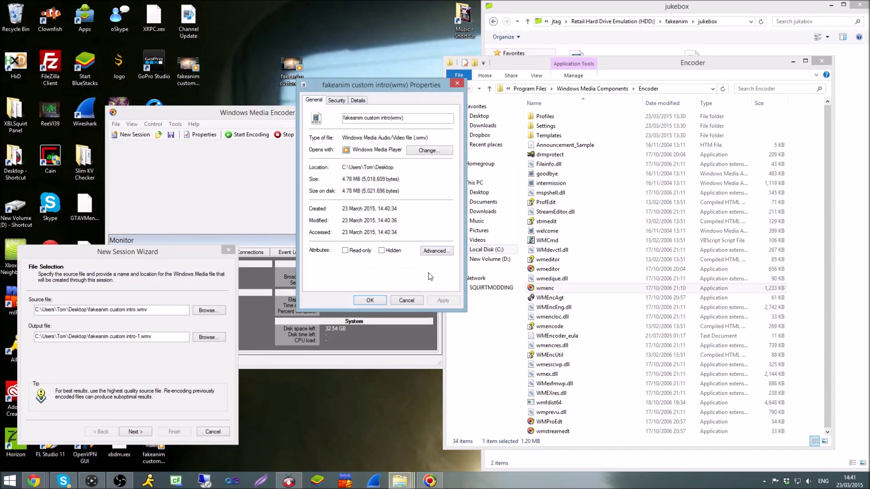
pyautogui.click(407, 301)
pyautogui.doubleClick(280, 67)
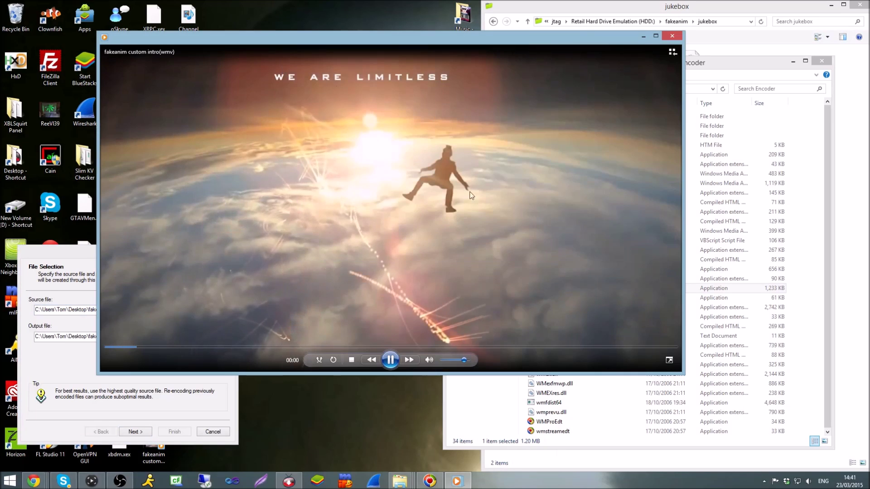
pyautogui.click(673, 36)
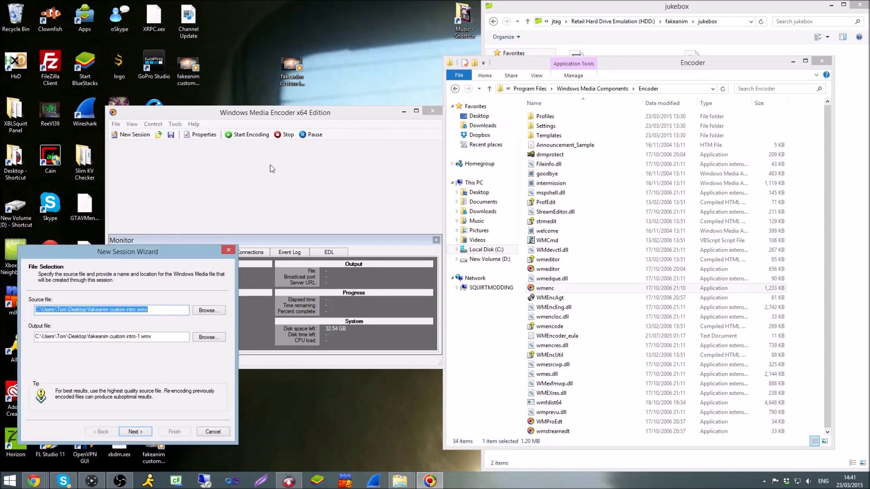
# Set the source to fakeanim custom intro(wmv), giving a -1 suffixed WMV output
pyautogui.moveTo(161, 253); pyautogui.dragTo(422, 178)
pyautogui.click(469, 236)
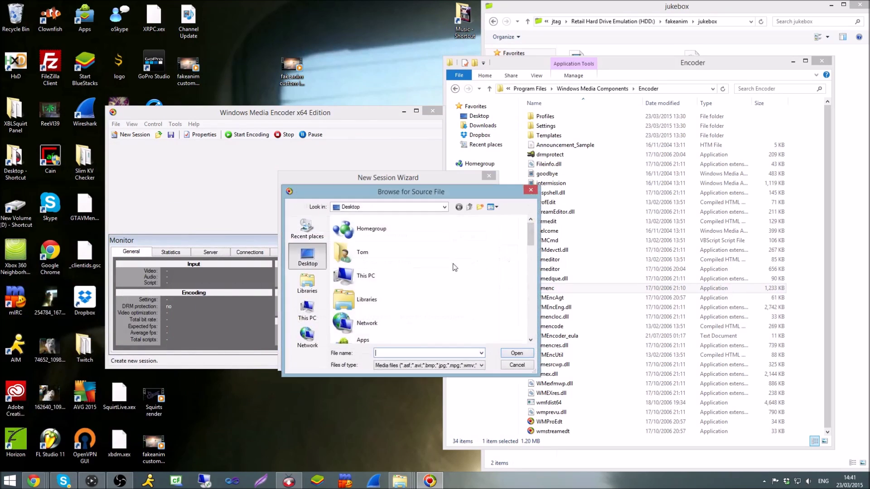
pyautogui.scroll(-5, 440, 271)
pyautogui.scroll(-5, 443, 275)
pyautogui.scroll(2, 445, 279)
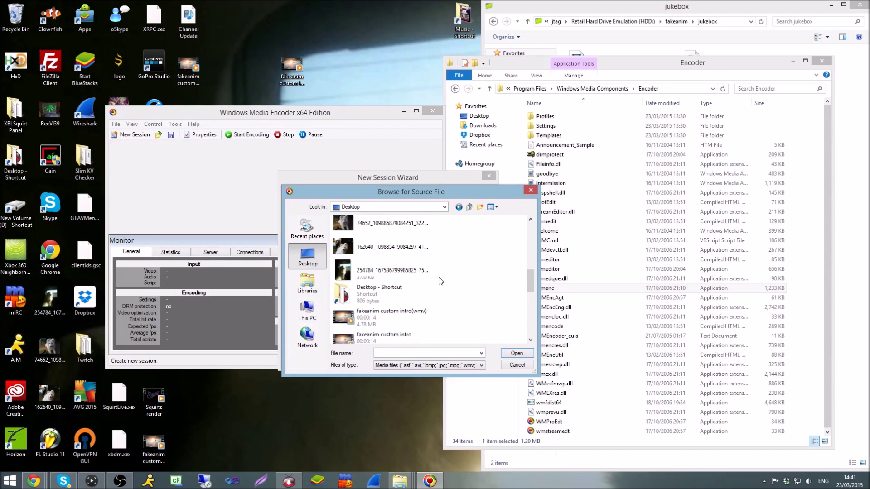
pyautogui.scroll(-2, 449, 285)
pyautogui.scroll(-1, 450, 285)
pyautogui.scroll(1, 450, 286)
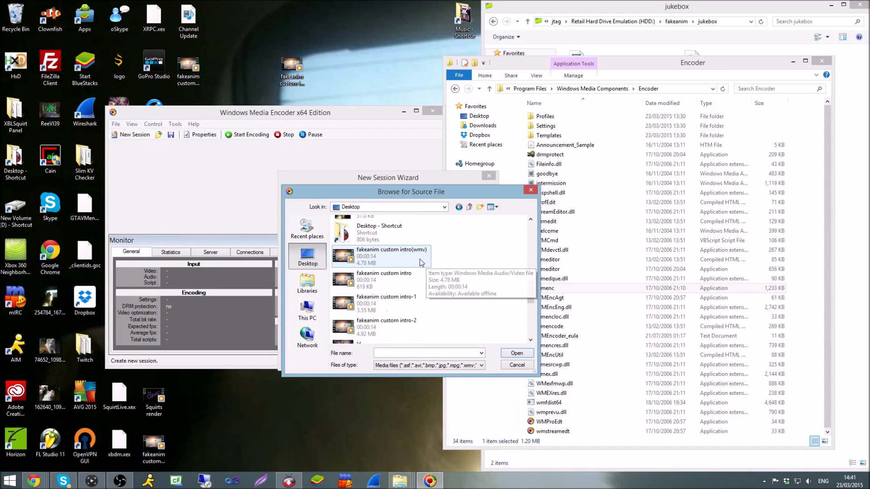
pyautogui.doubleClick(413, 255)
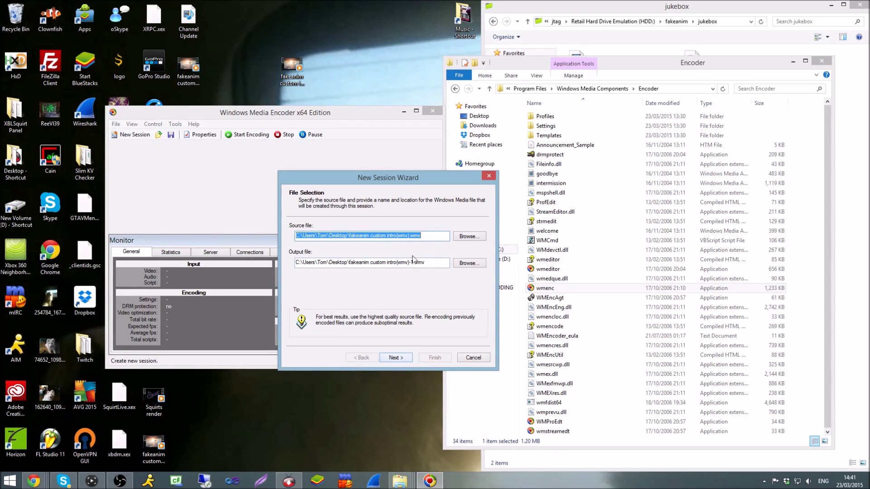
pyautogui.click(435, 261)
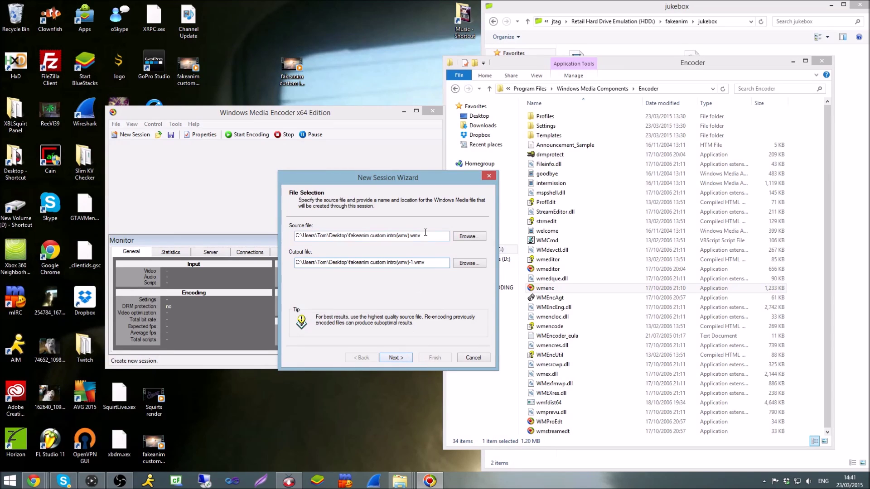
# Choose File download distribution with high-definition video and audio quality
pyautogui.click(432, 265)
pyautogui.click(394, 359)
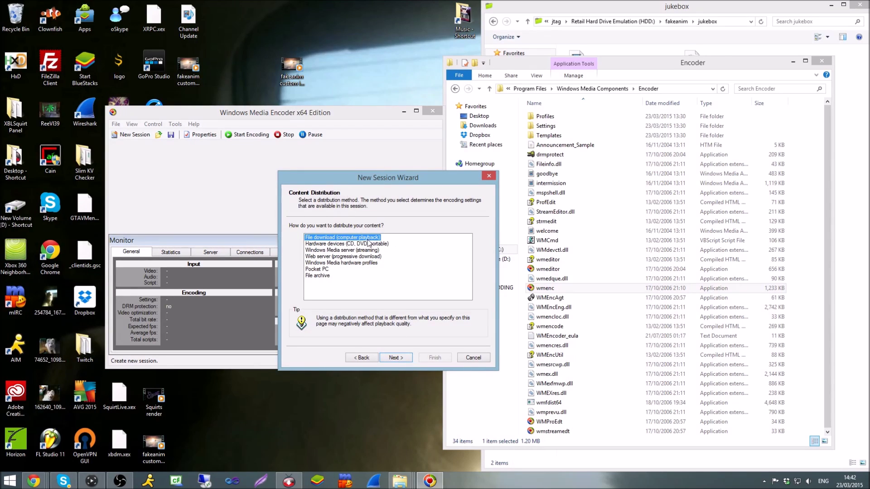
pyautogui.click(397, 360)
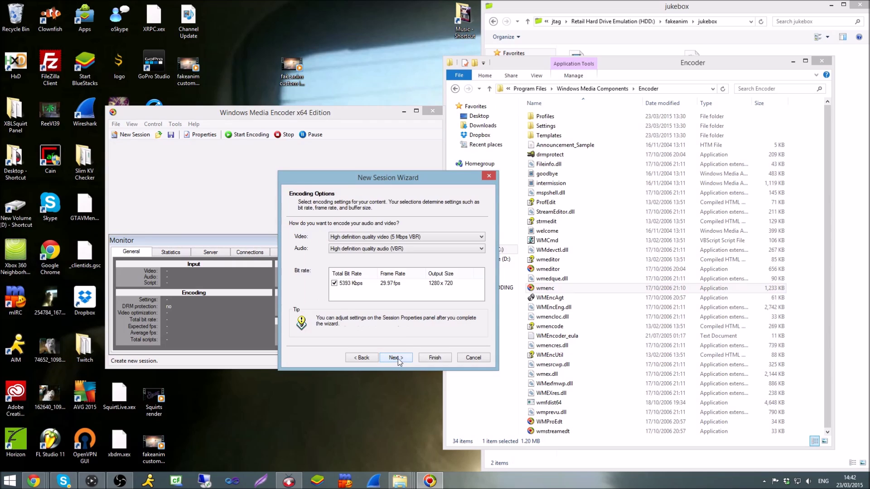
pyautogui.click(417, 236)
pyautogui.click(417, 239)
pyautogui.click(408, 249)
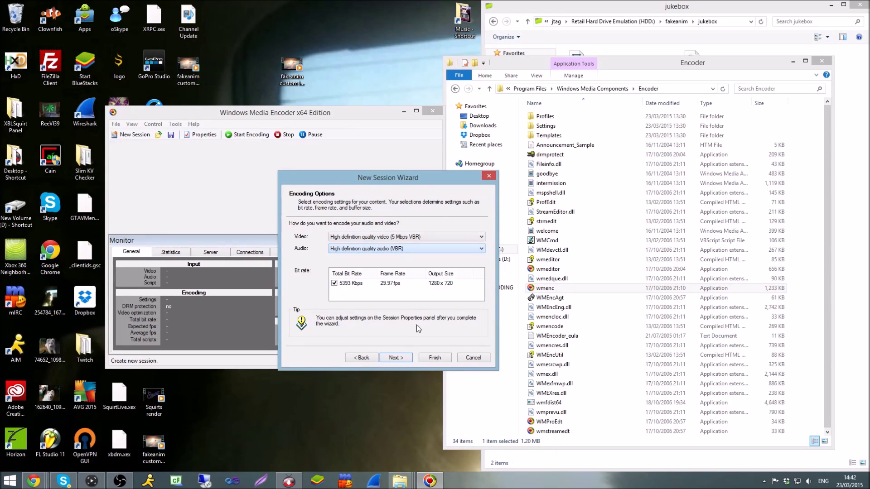
# Advance through the remaining wizard pages and finish to start encoding
pyautogui.click(405, 358)
pyautogui.click(404, 357)
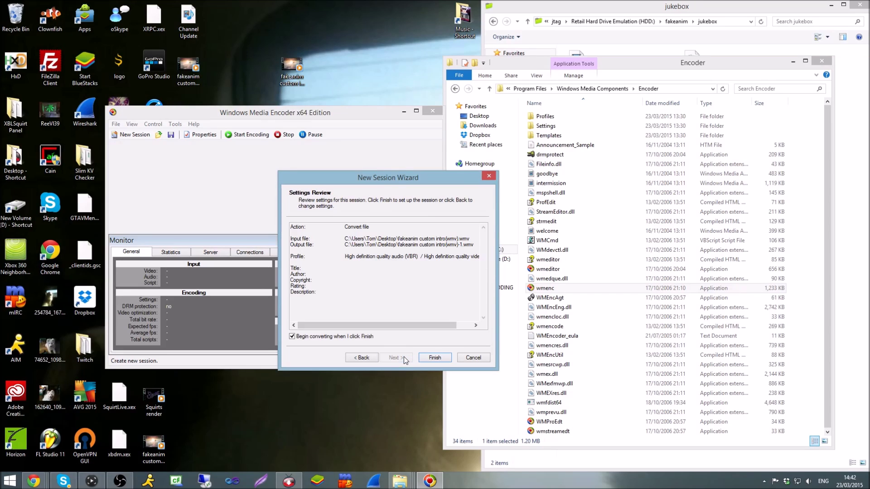
pyautogui.click(434, 358)
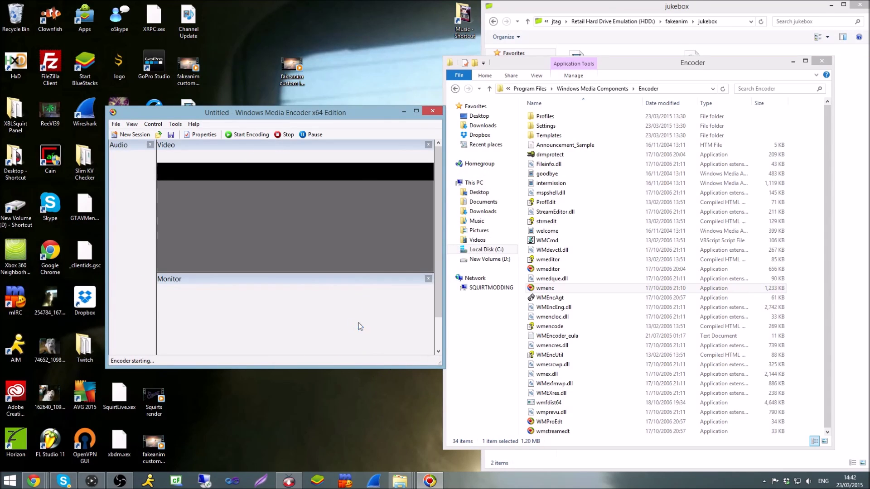
# Run both encoding passes to produce intro(wmv)-1 on the desktop, then minimize the encoder
pyautogui.moveTo(353, 112); pyautogui.dragTo(449, 114)
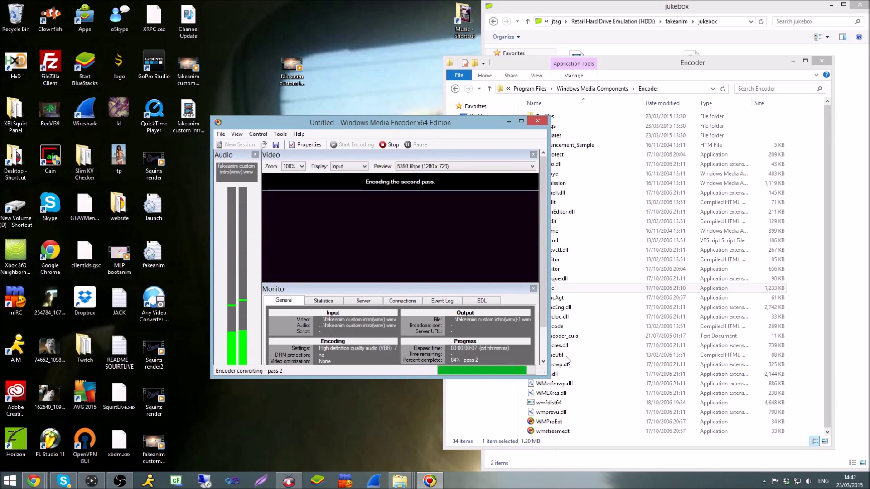
pyautogui.click(484, 199)
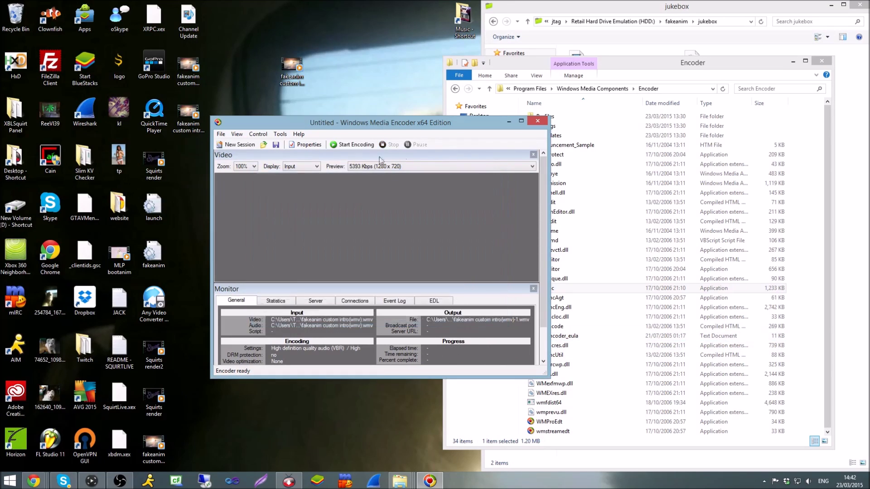
pyautogui.click(355, 145)
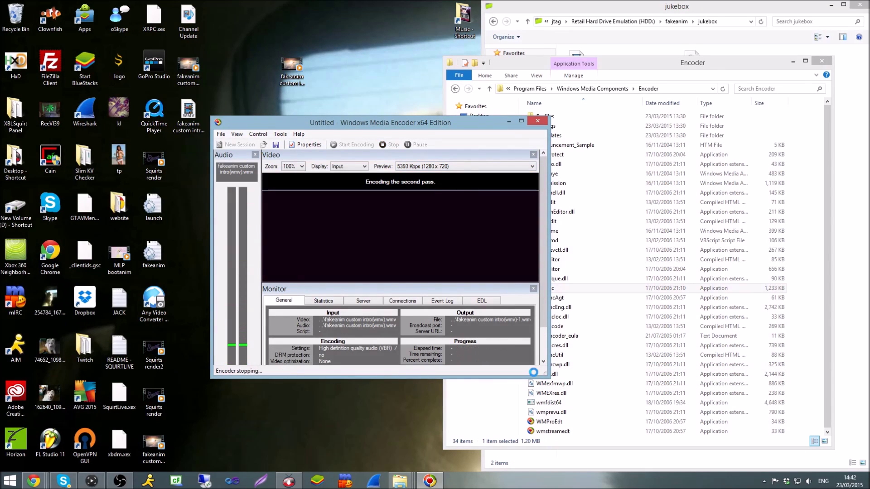
pyautogui.click(482, 191)
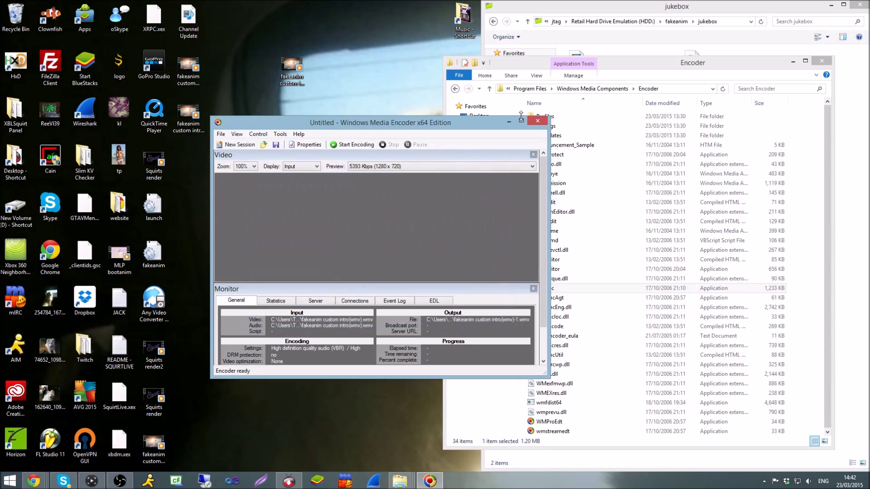
pyautogui.click(510, 122)
pyautogui.moveTo(190, 121)
pyautogui.mouseDown()
pyautogui.moveTo(388, 244)
pyautogui.moveTo(288, 231)
pyautogui.mouseUp()
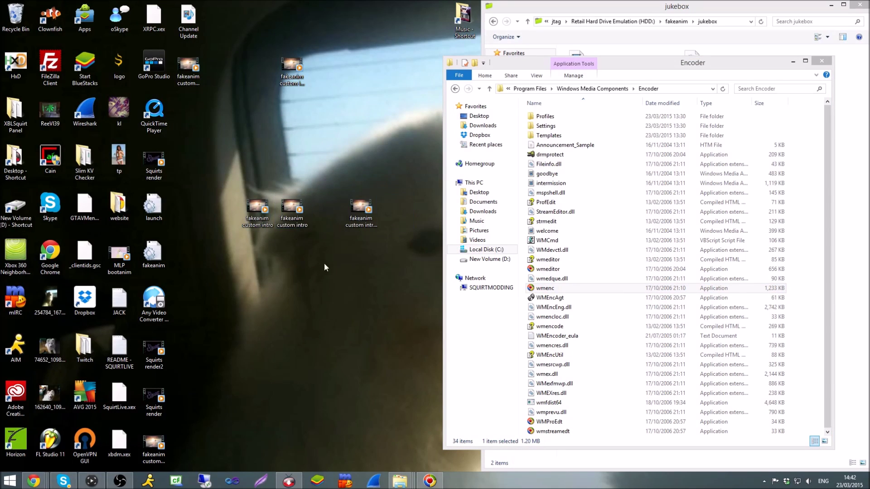
# Tidy the intro icons on the desktop and close the Encoder folder window
pyautogui.moveTo(325, 263)
pyautogui.mouseDown()
pyautogui.moveTo(248, 194)
pyautogui.moveTo(195, 114)
pyautogui.mouseUp()
pyautogui.moveTo(290, 69); pyautogui.dragTo(284, 84)
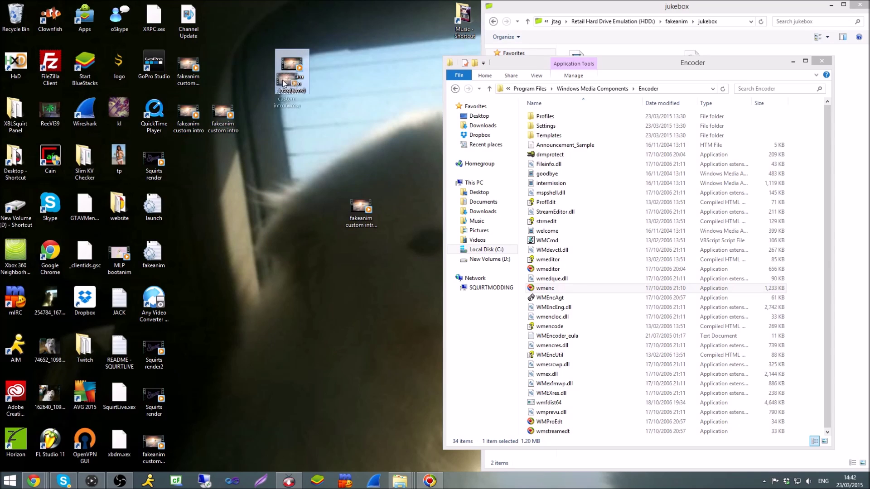
pyautogui.moveTo(260, 113); pyautogui.dragTo(261, 114)
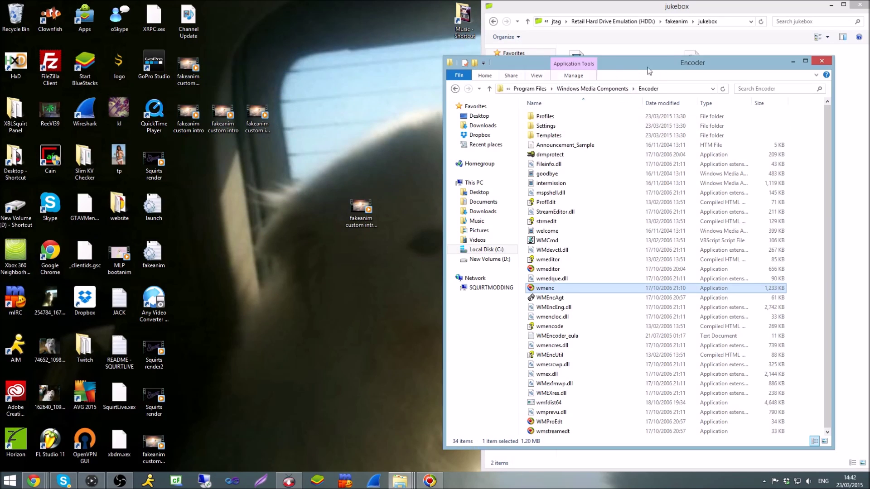
pyautogui.moveTo(774, 64); pyautogui.dragTo(704, 71)
pyautogui.click(724, 68)
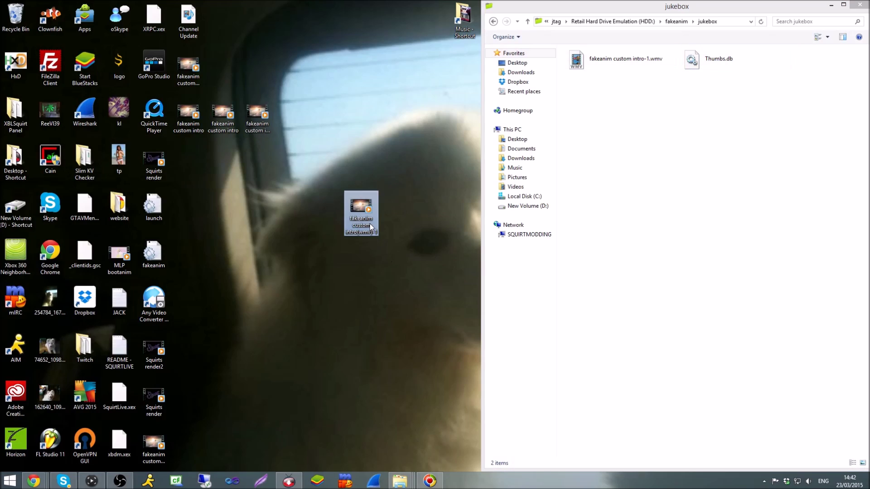
# Copy the new intro(wmv)-1 into jukebox and delete the old intro-1 file
pyautogui.moveTo(370, 221); pyautogui.dragTo(426, 259)
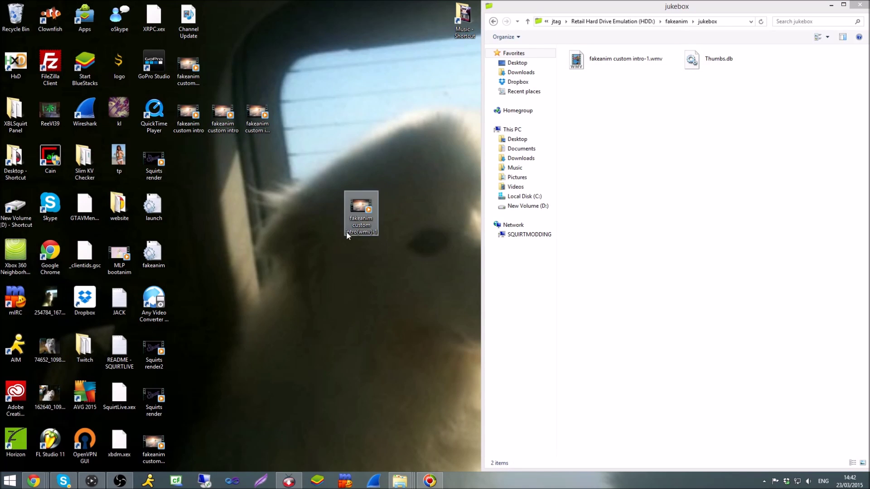
pyautogui.moveTo(642, 121); pyautogui.dragTo(642, 123)
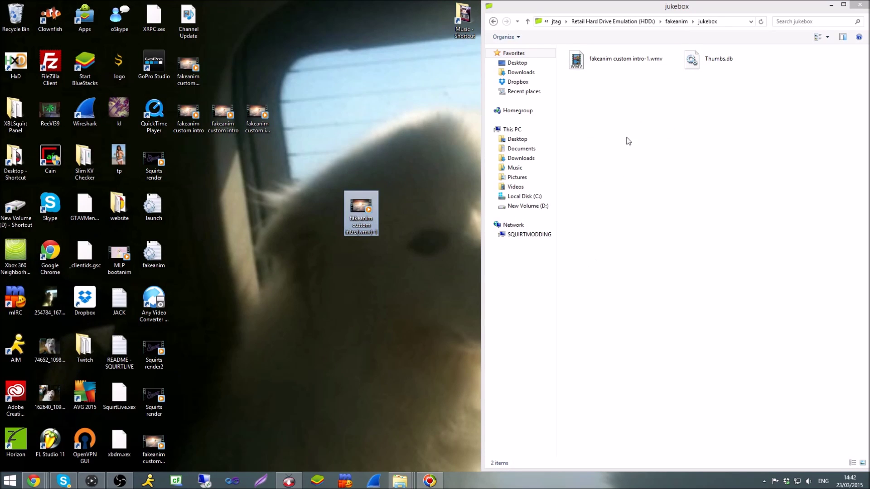
pyautogui.rightClick(613, 56)
pyautogui.click(638, 84)
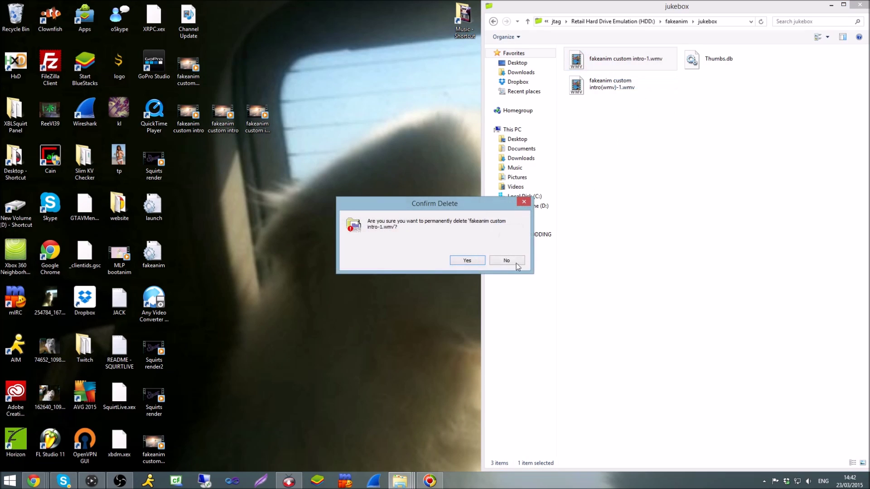
pyautogui.press('Return')
# Refresh the jukebox folder and go up to the fakeanim folder
pyautogui.rightClick(711, 136)
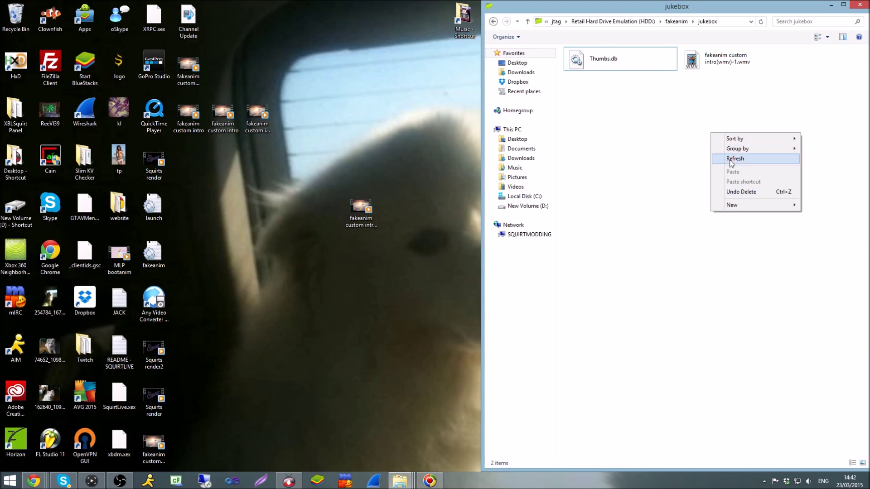
pyautogui.click(730, 159)
pyautogui.click(683, 21)
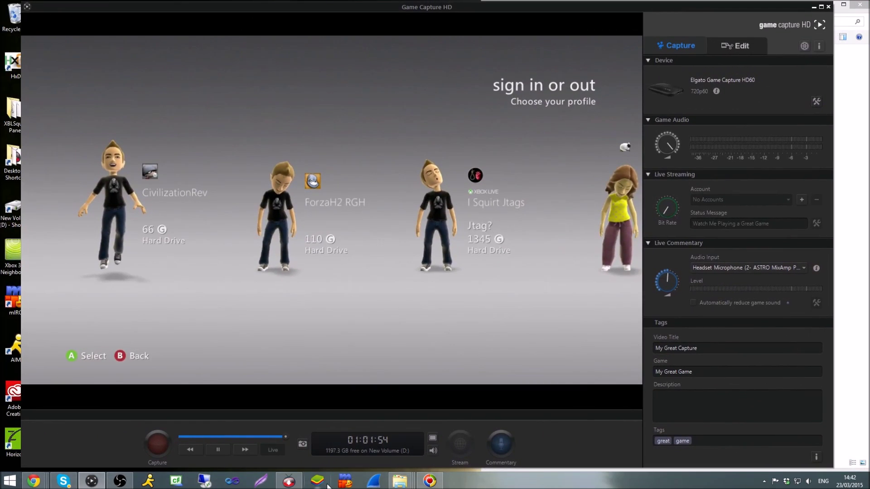
# Start Game Capture HD recording, then bring fakeanim forward and open actions for fakeanim.xex
pyautogui.click(153, 448)
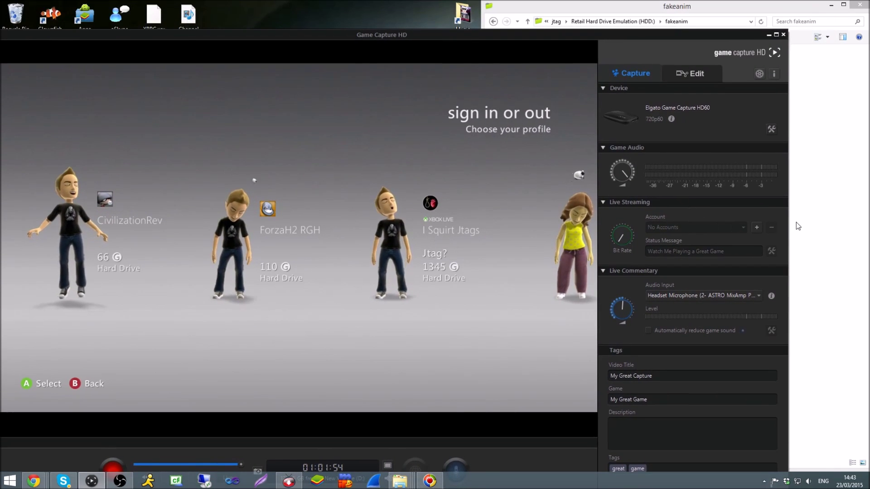
pyautogui.click(797, 222)
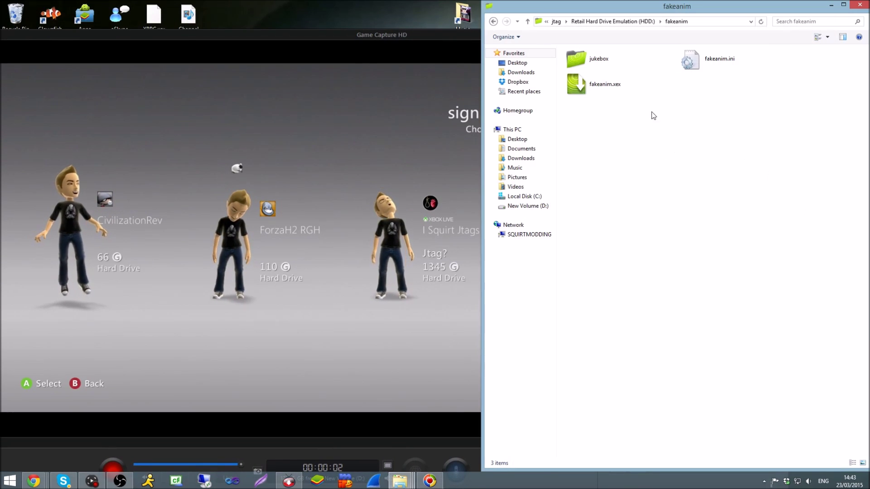
pyautogui.click(639, 86)
pyautogui.rightClick(639, 86)
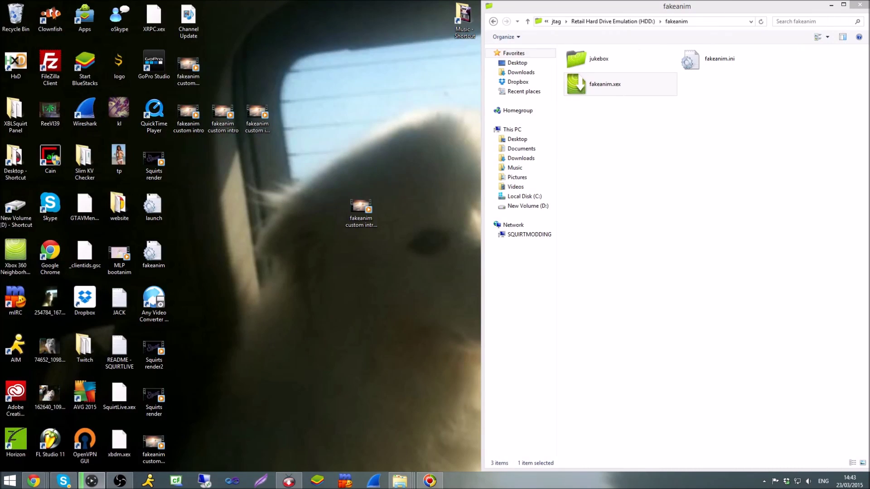
pyautogui.click(699, 130)
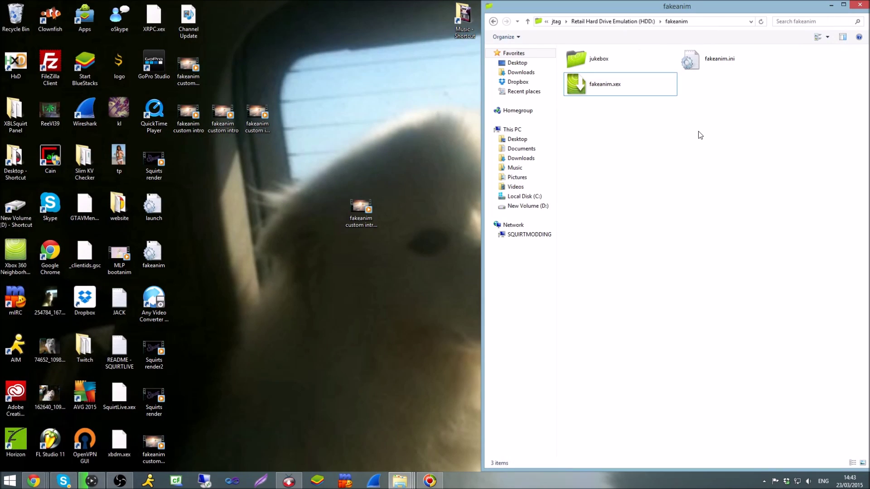